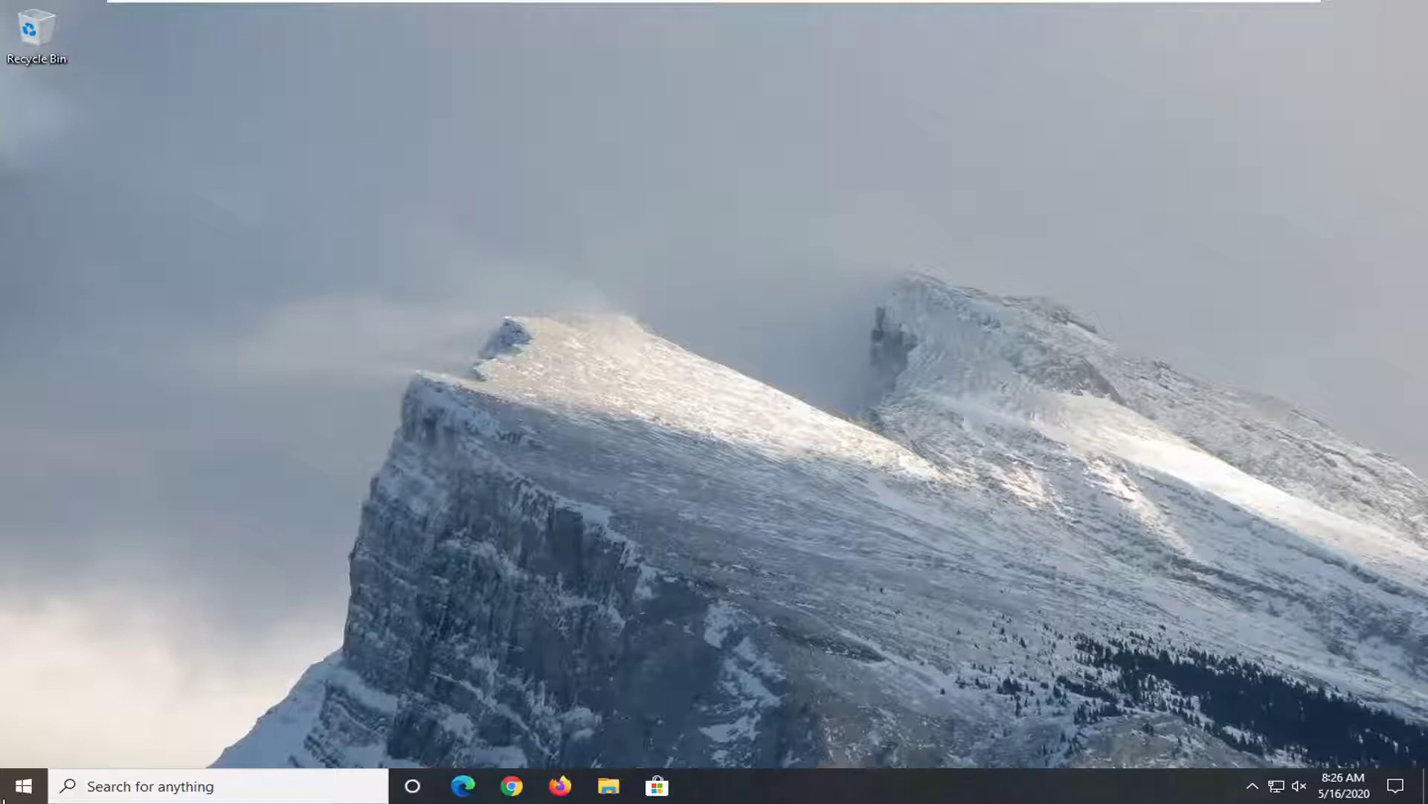
Step: Search Start for regedit and launch Registry Editor as administrator, approving the UAC prompt
left_click(15, 785)
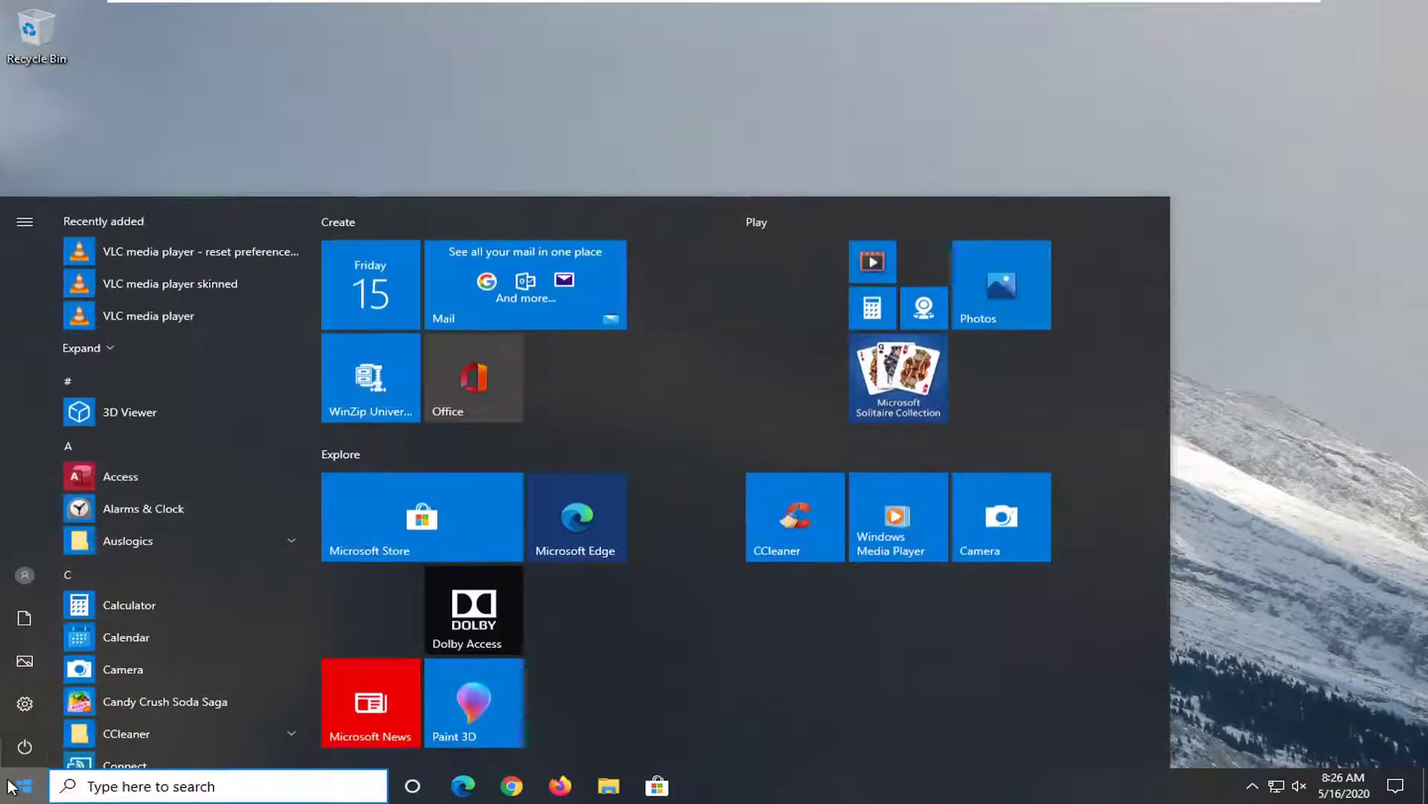
type("regedit")
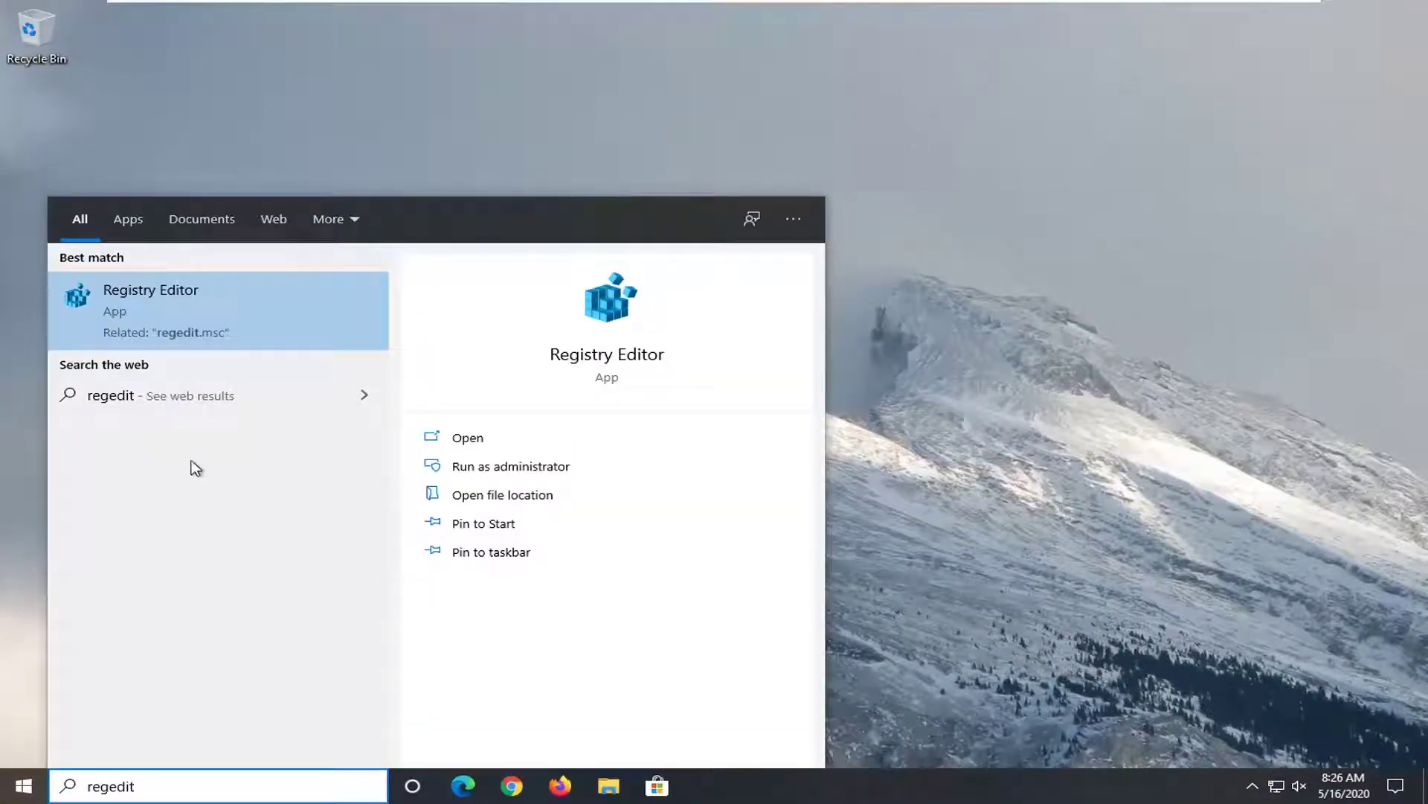
right_click(161, 316)
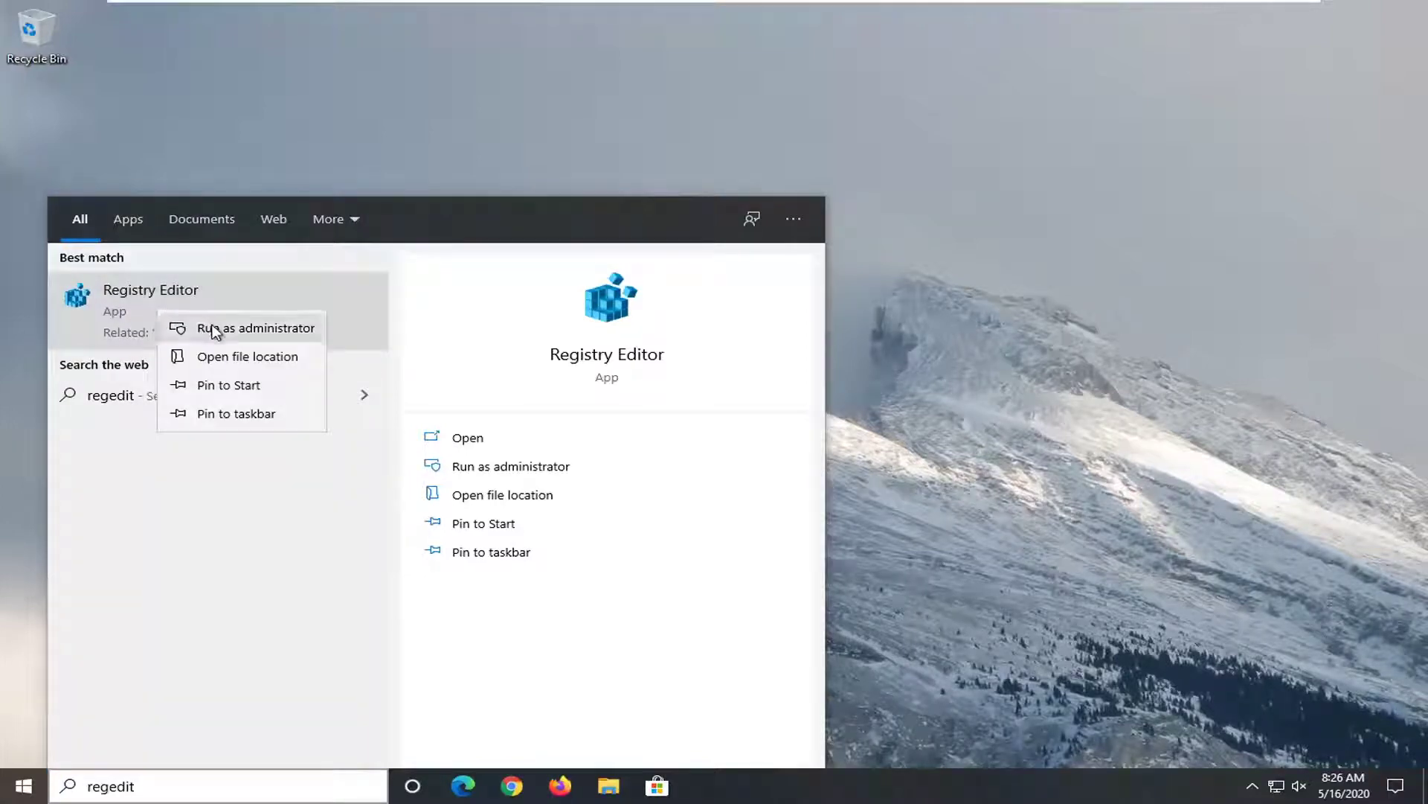
left_click(238, 328)
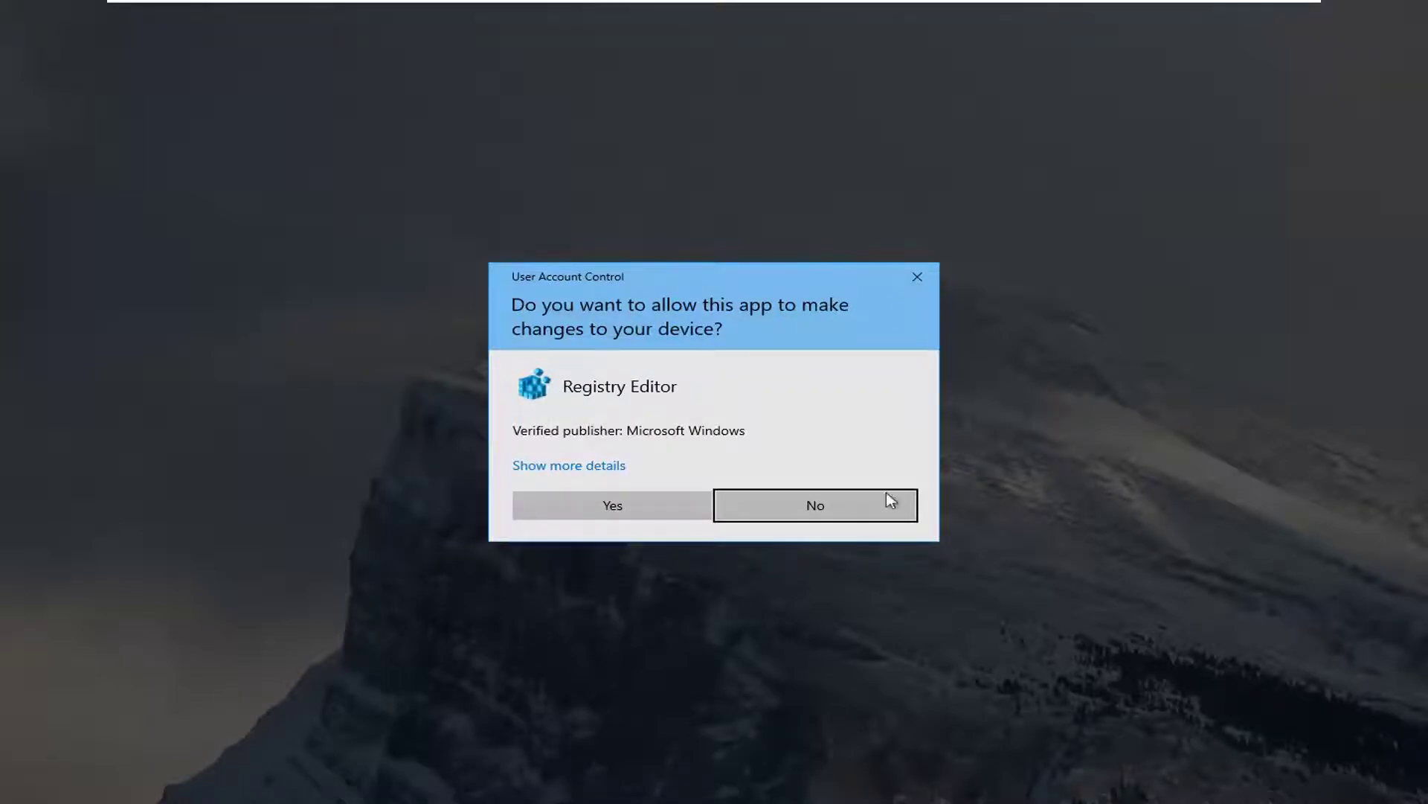
left_click(644, 498)
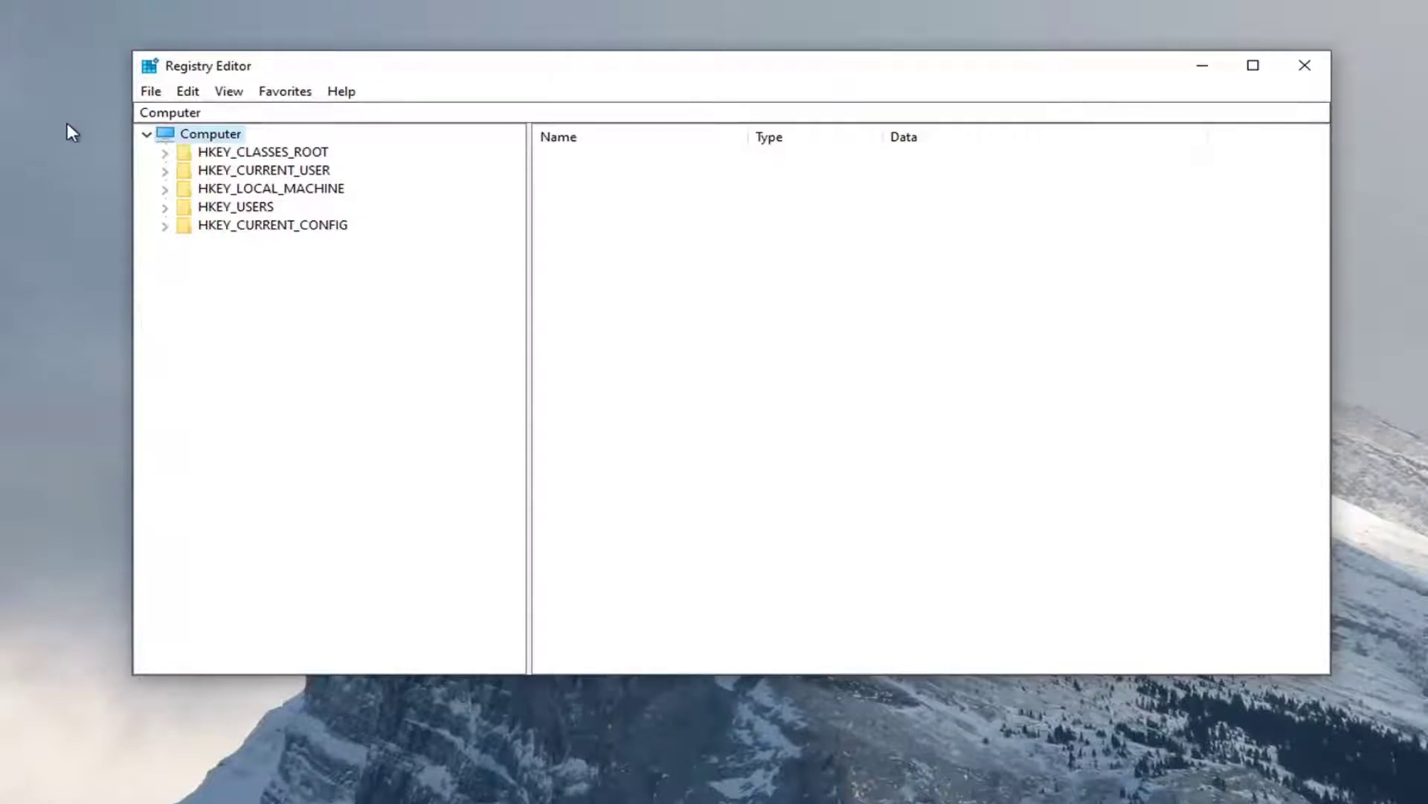
left_click(151, 93)
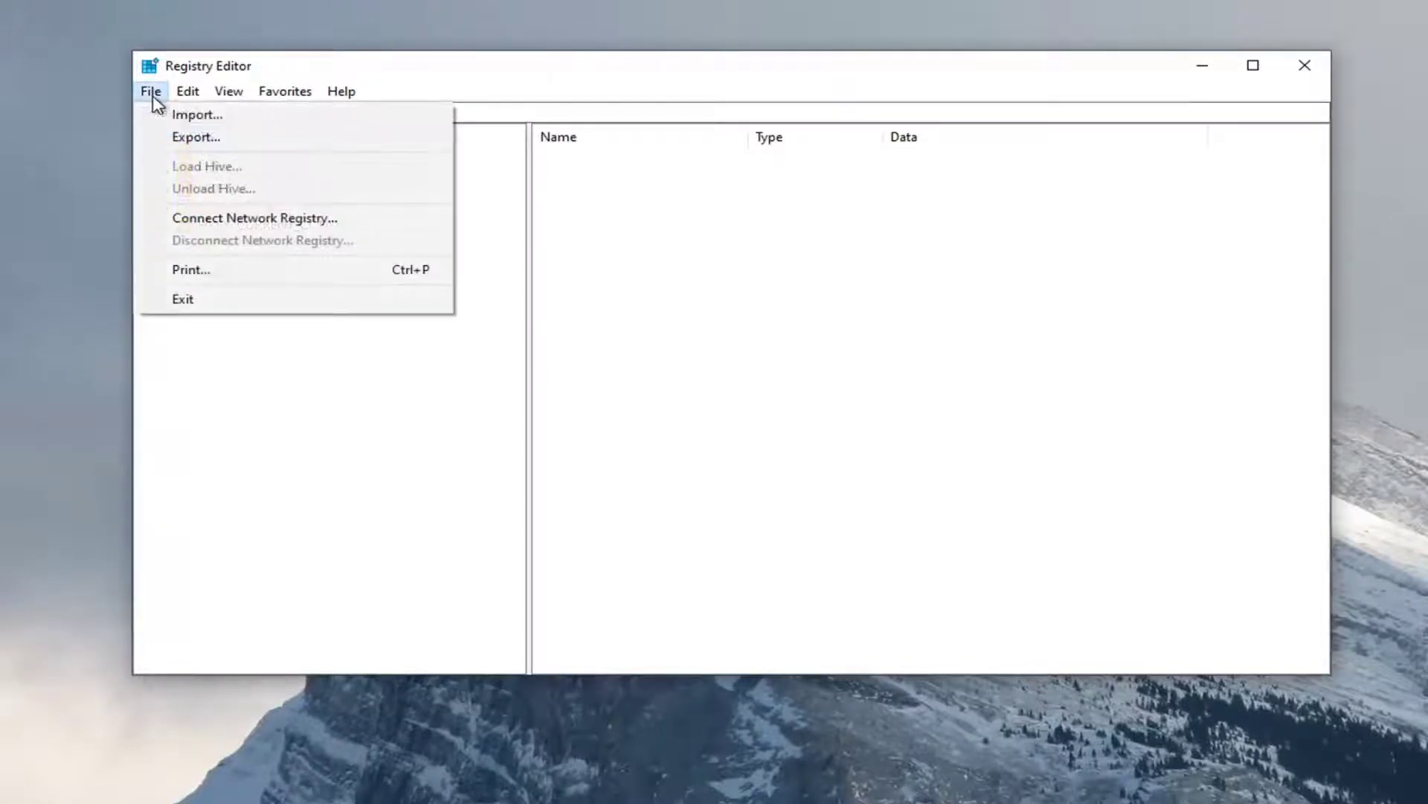
left_click(186, 137)
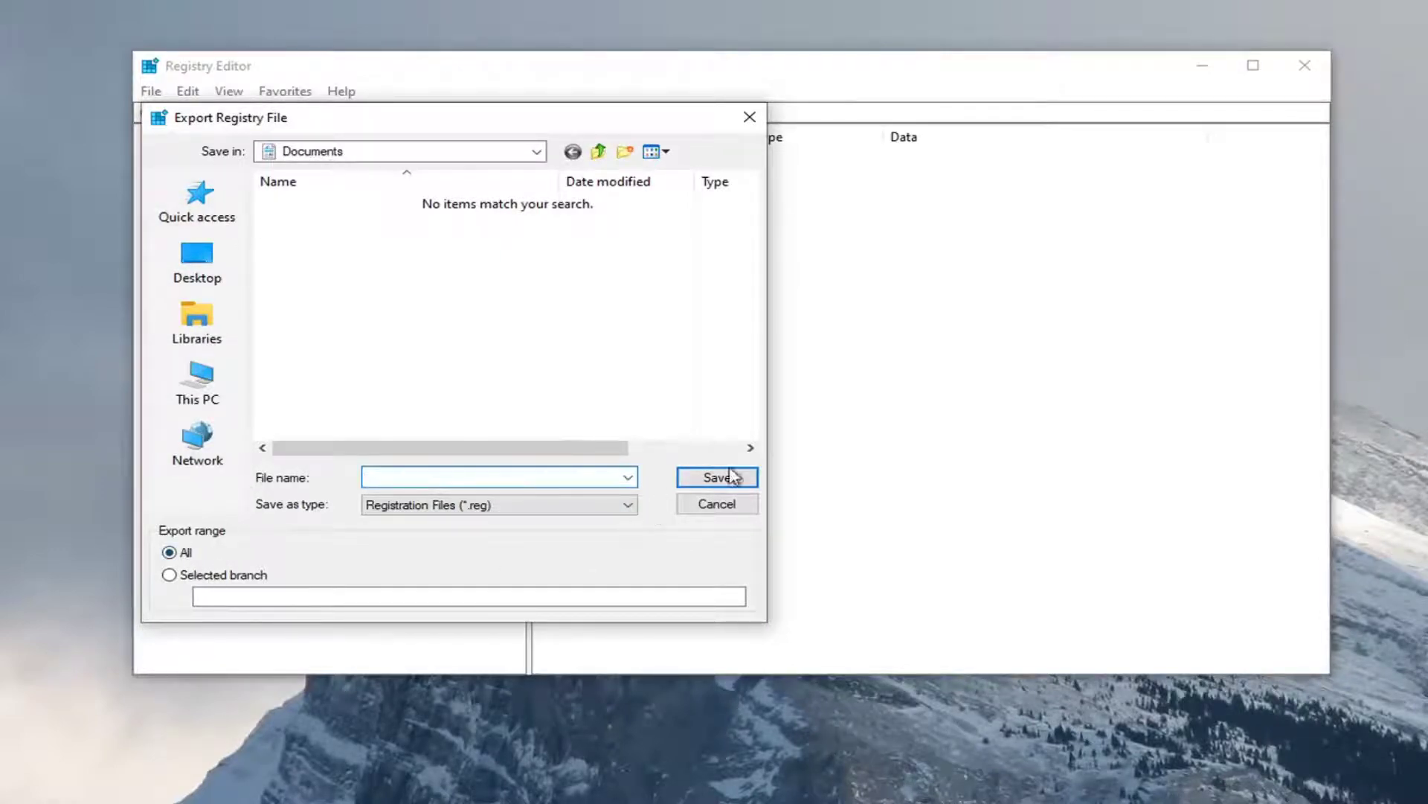
left_click(707, 506)
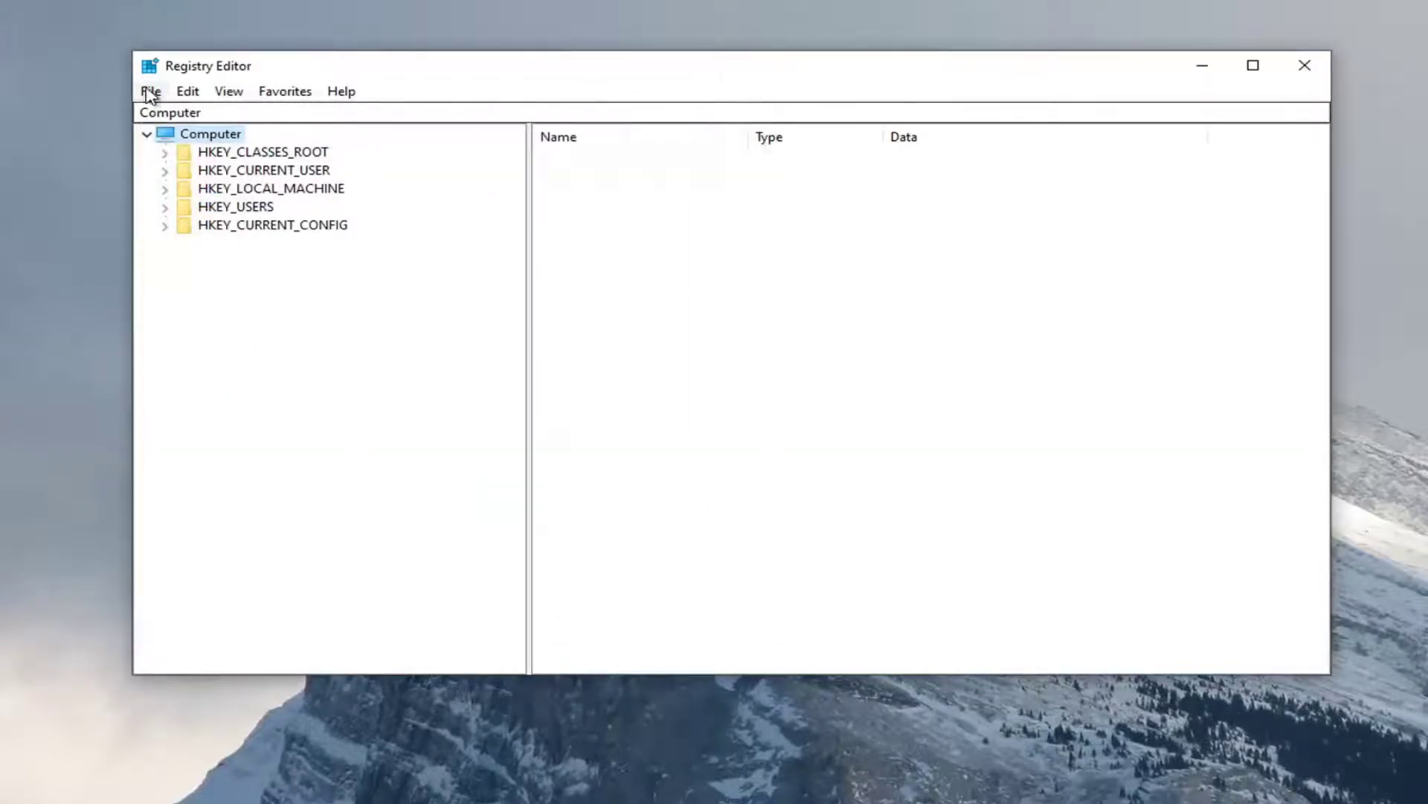
left_click(150, 92)
left_click(184, 113)
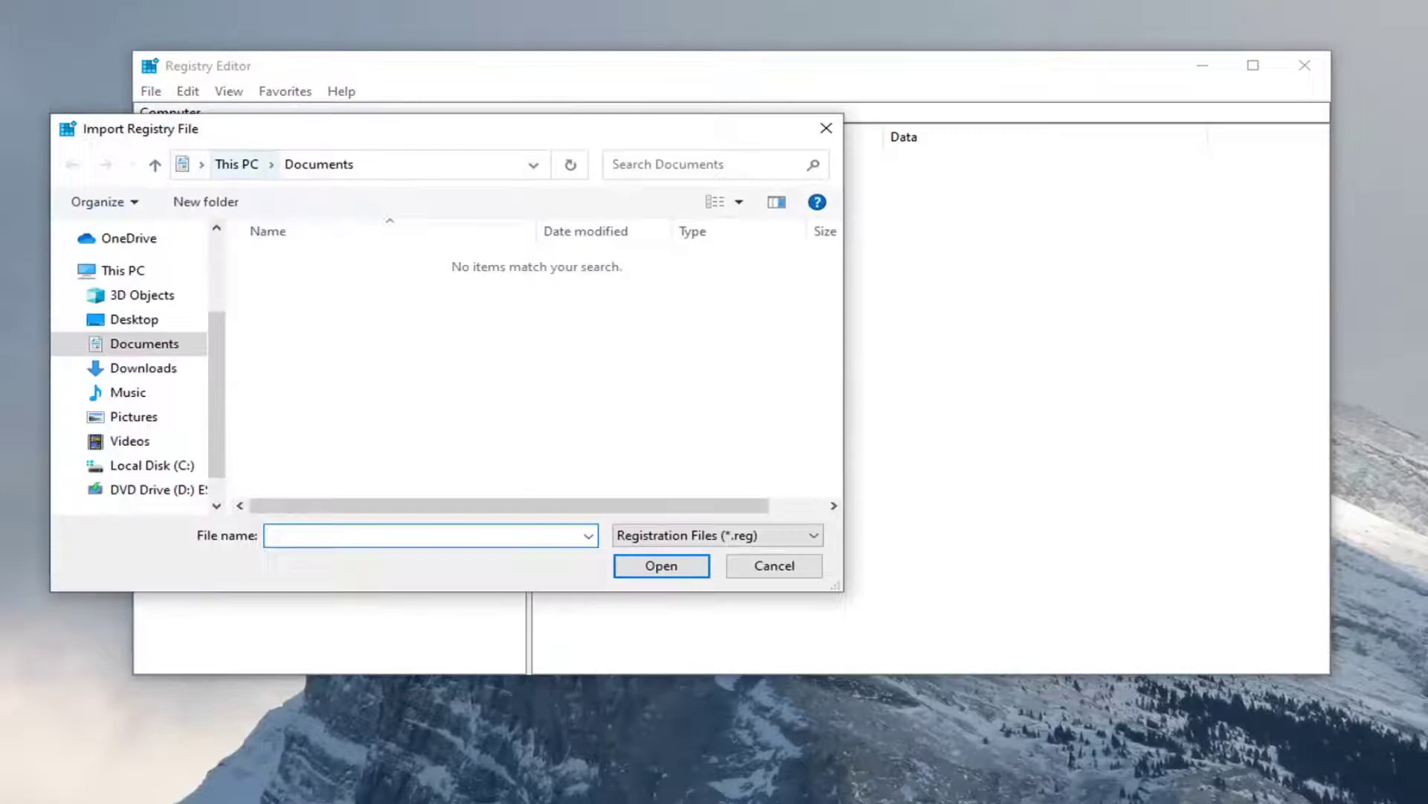
left_click(160, 320)
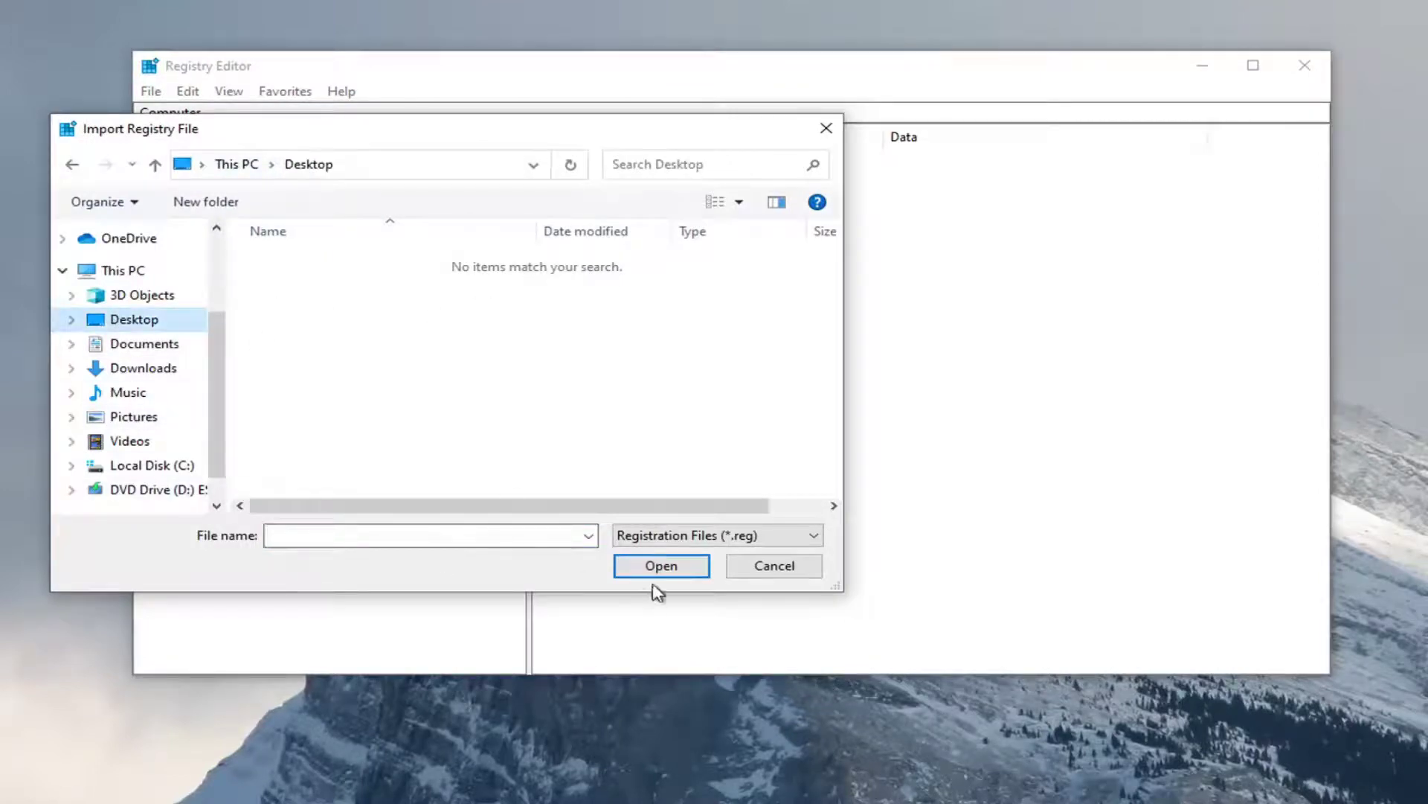
left_click(752, 568)
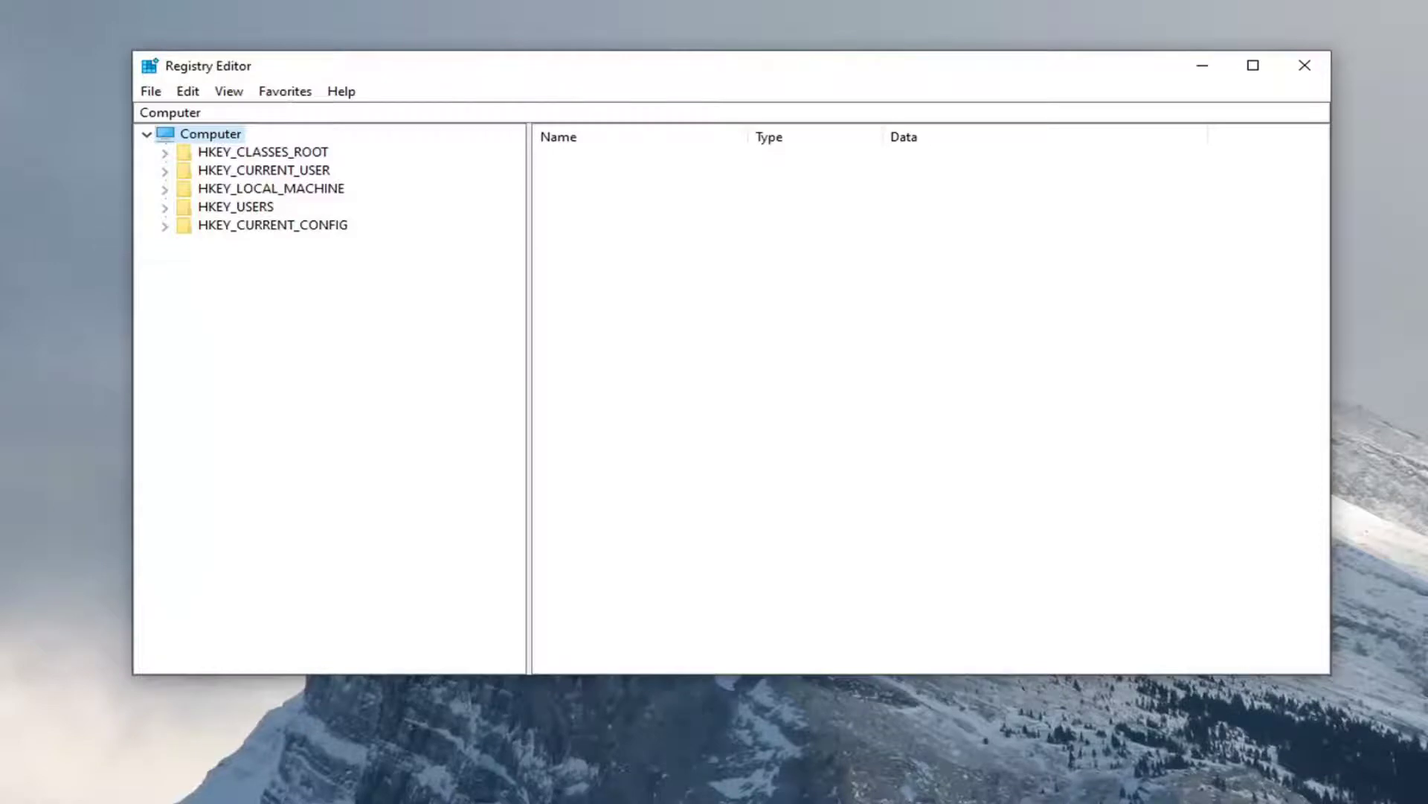
Step: Expand HKEY_LOCAL_MACHINE\SOFTWARE\Microsoft\Windows in the registry tree
left_click(314, 195)
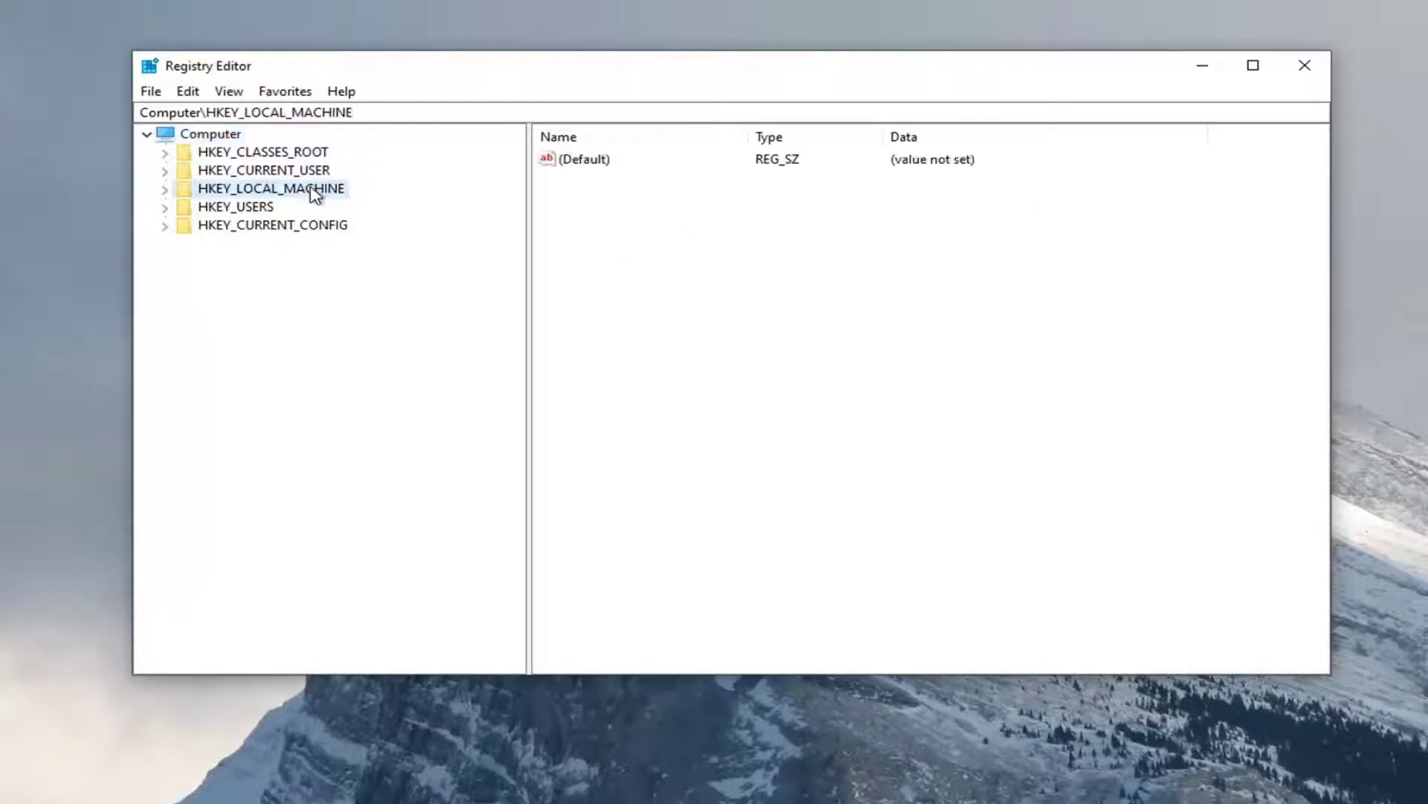
double_click(309, 194)
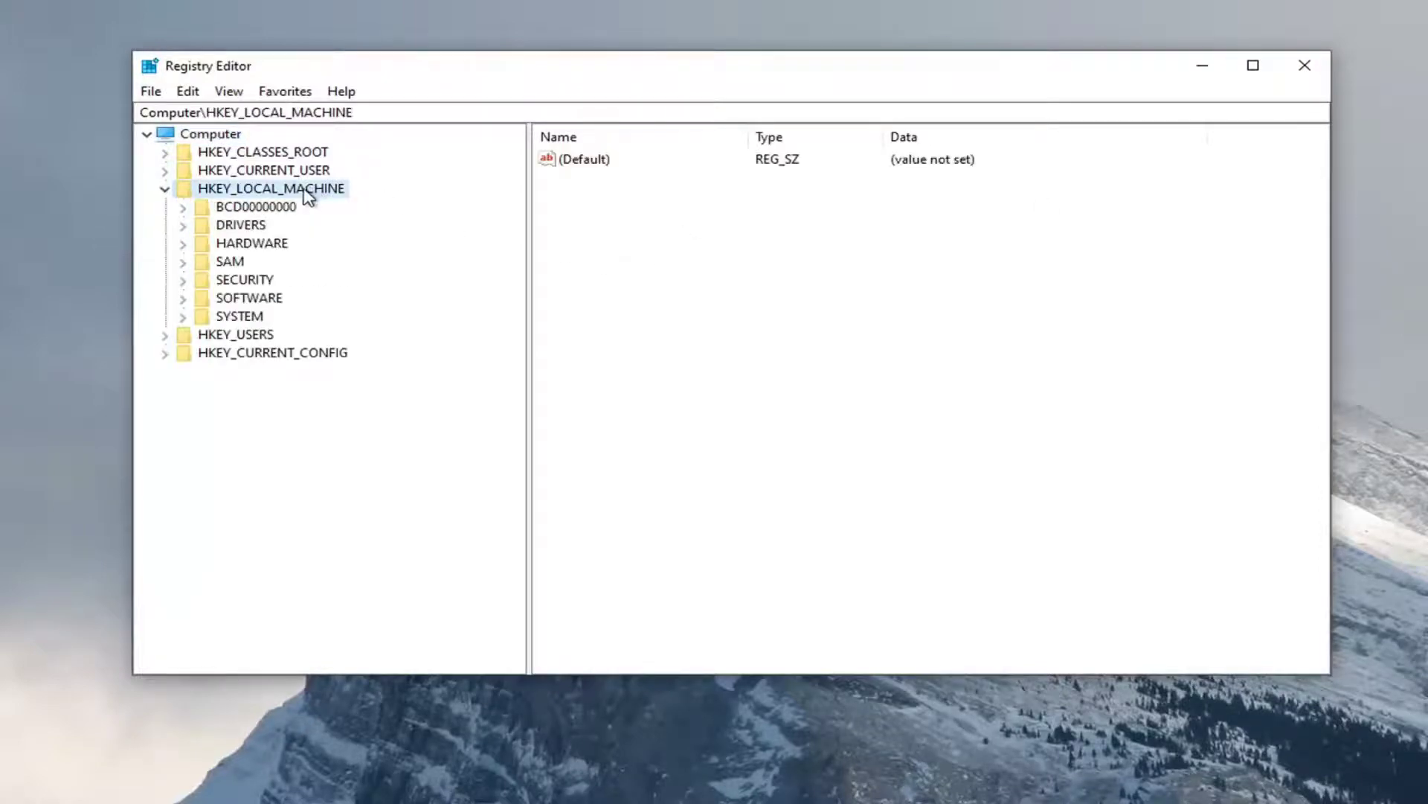
double_click(232, 300)
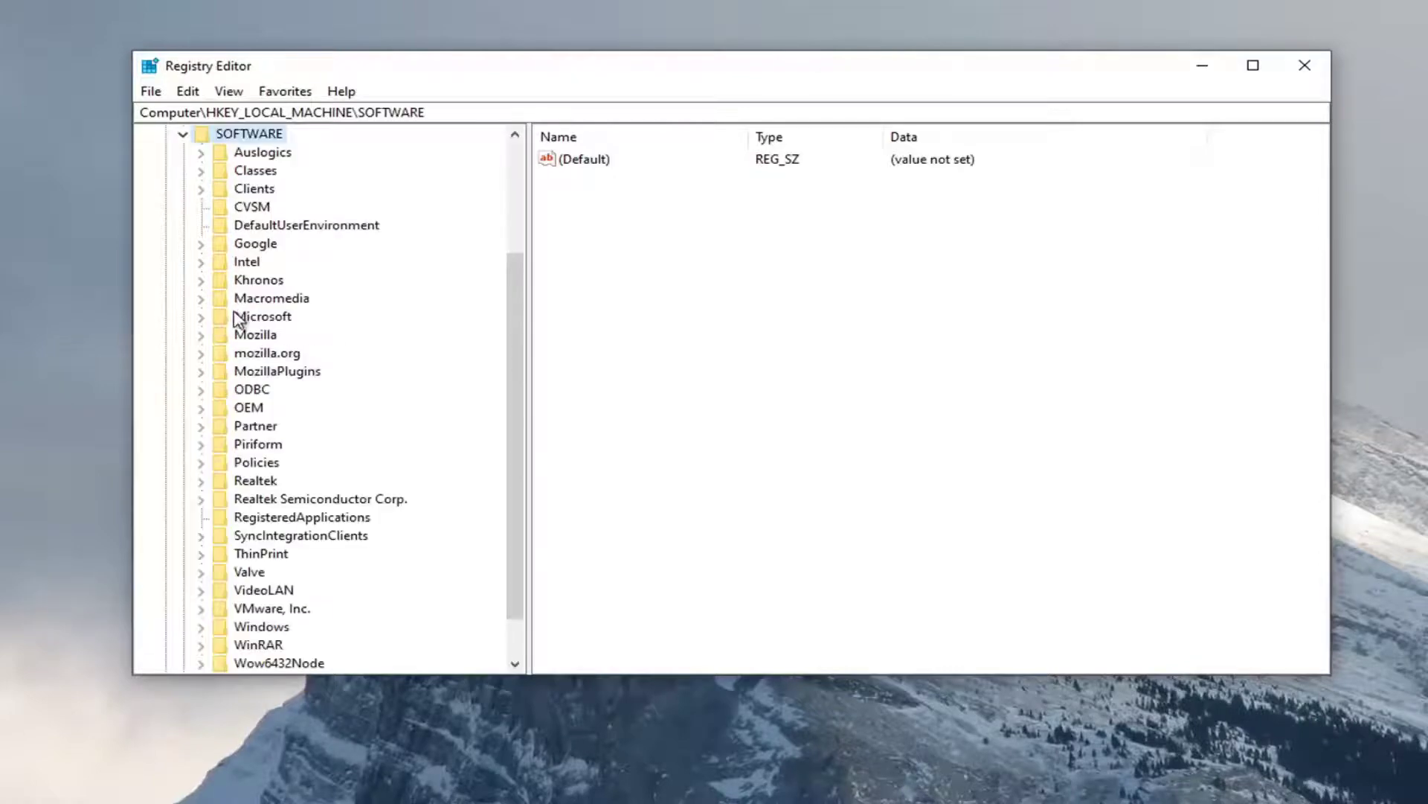
double_click(258, 320)
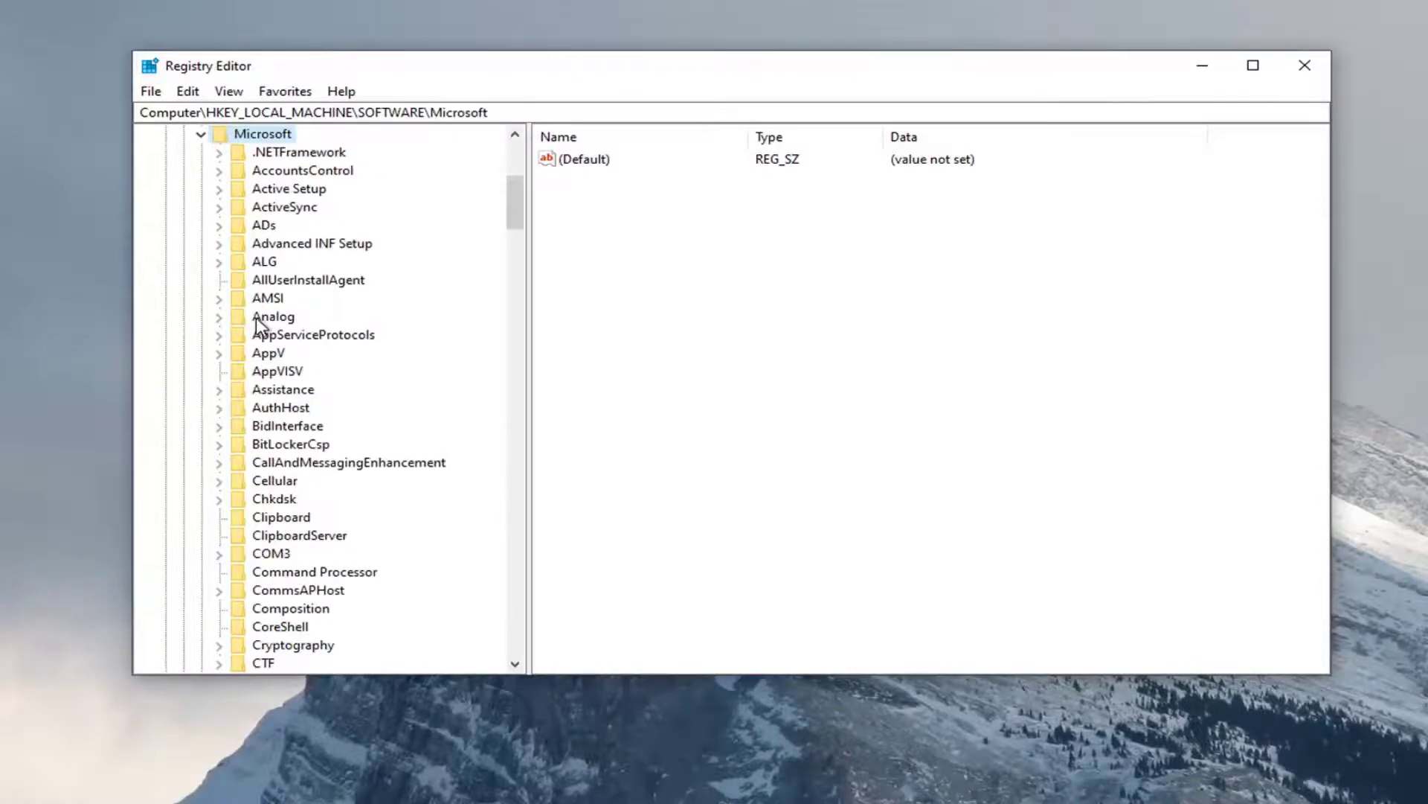
scroll(262, 323, "down", 1)
scroll(261, 323, "down", 20)
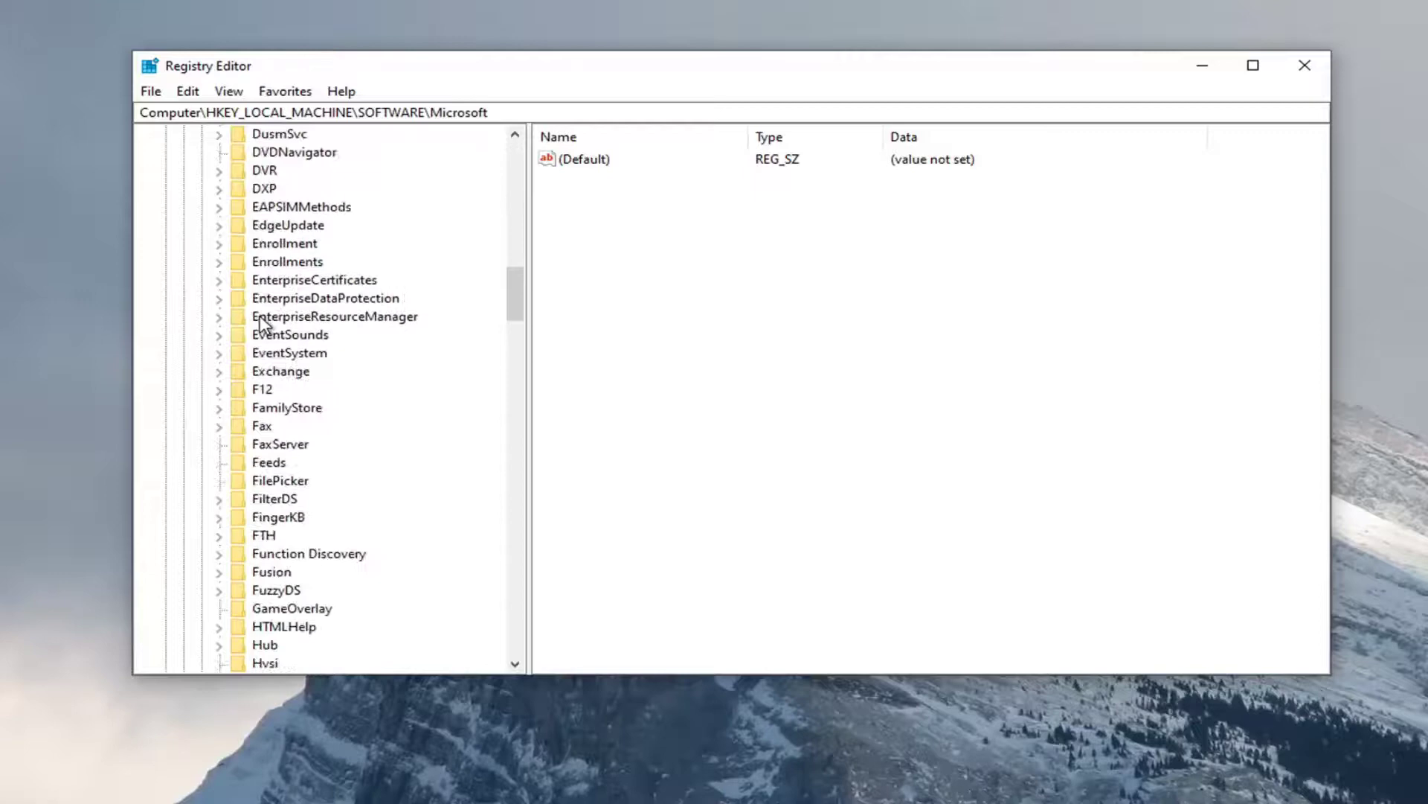
scroll(265, 325, "down", 12)
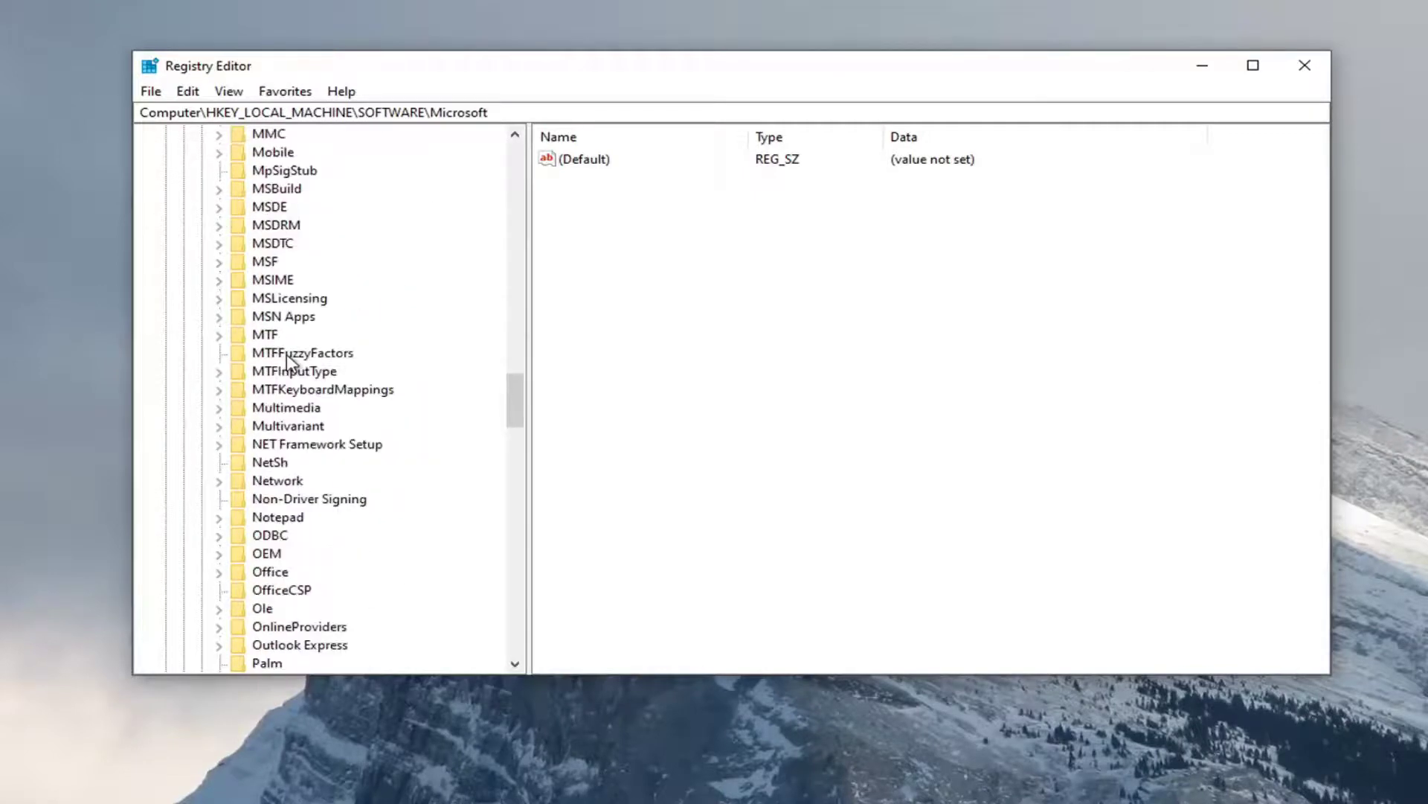
scroll(328, 458, "down", 15)
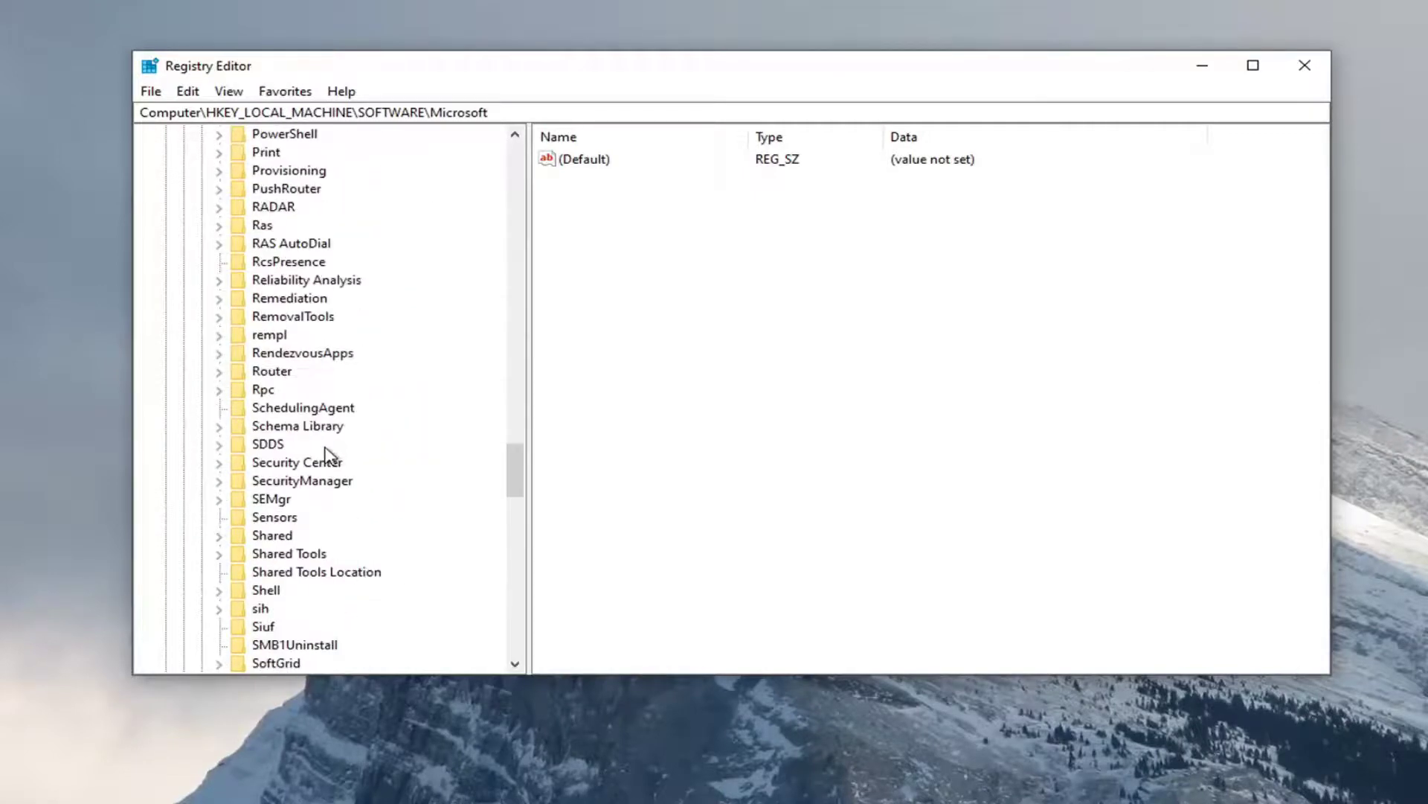
scroll(326, 459, "down", 8)
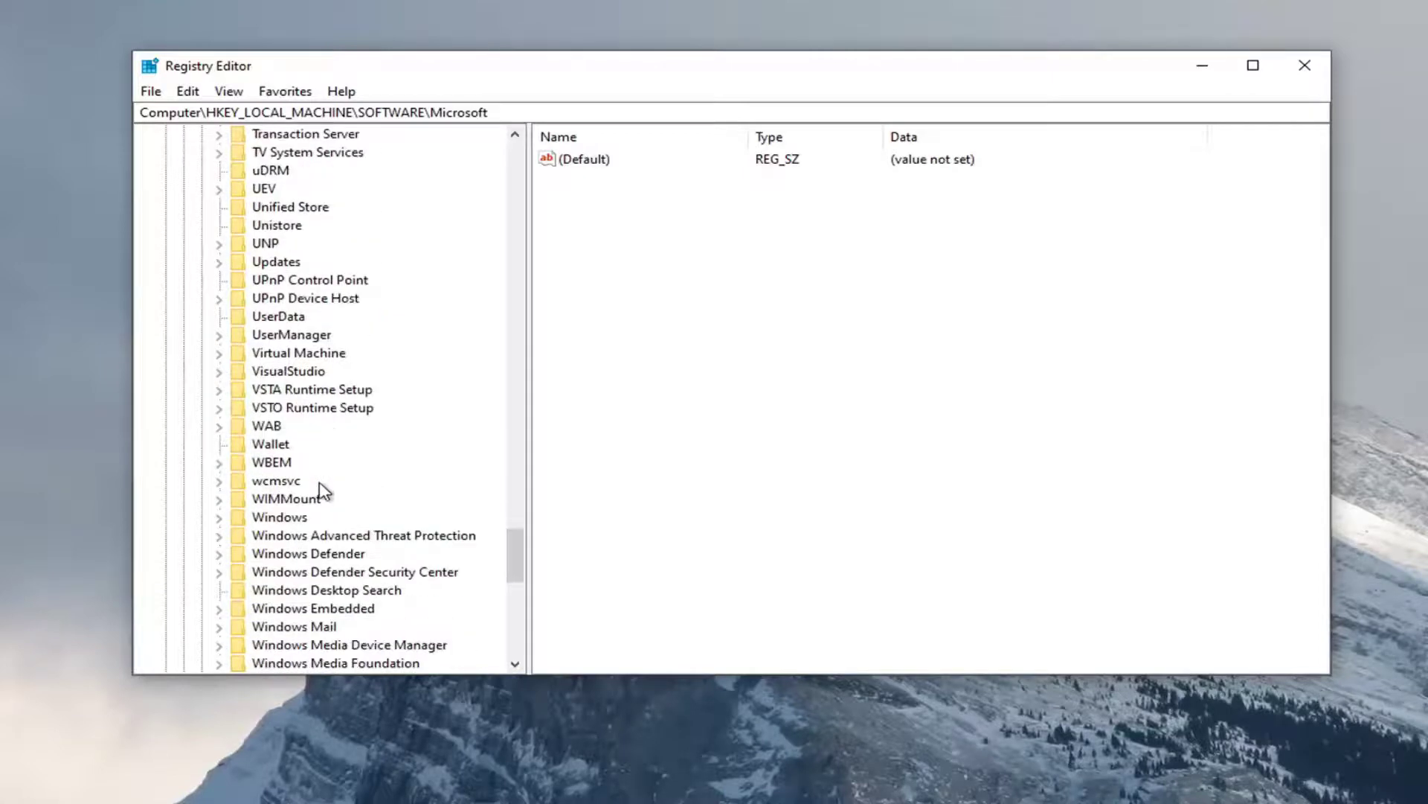
double_click(285, 517)
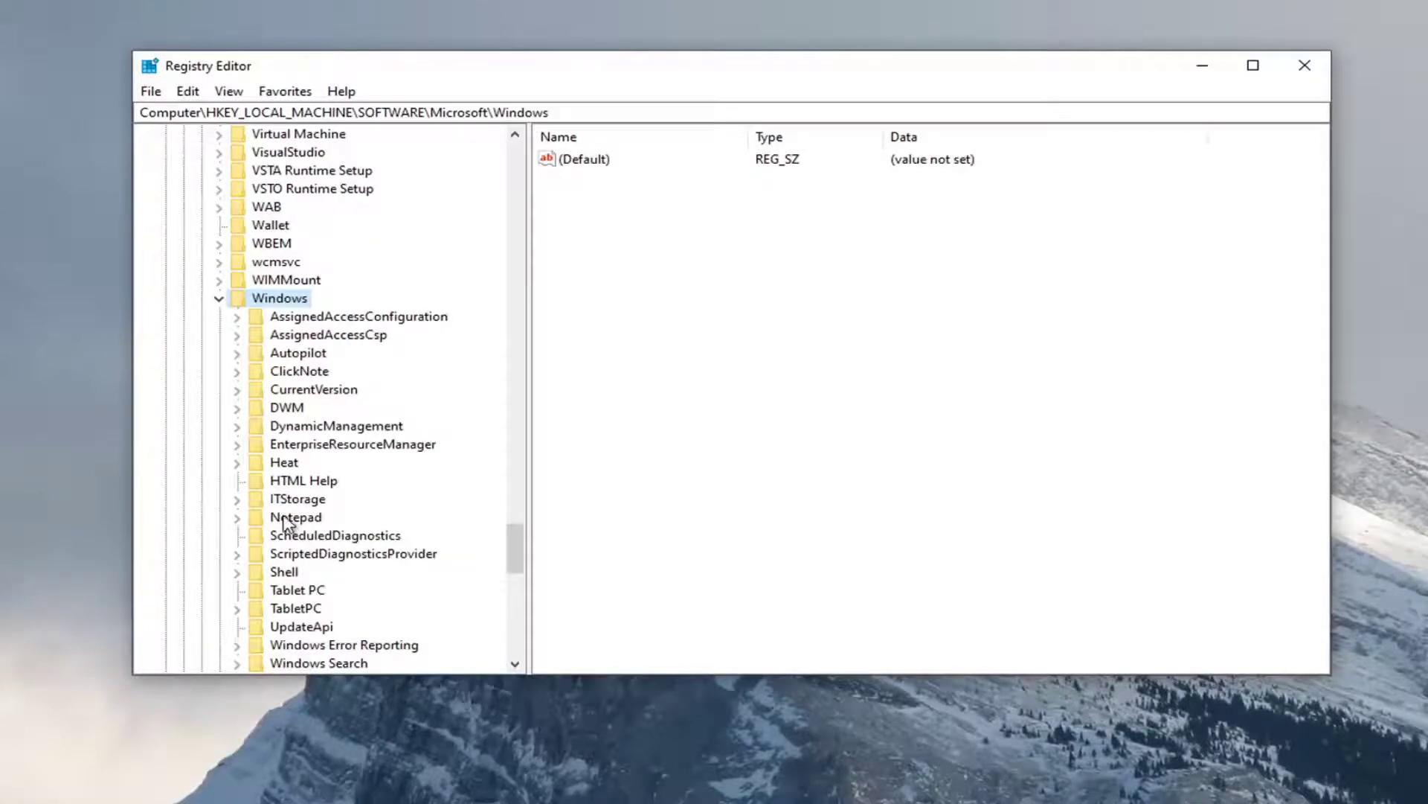
Step: Expand CurrentVersion\Authentication\LogonUI and select the FaceLogon key to view its values
double_click(297, 390)
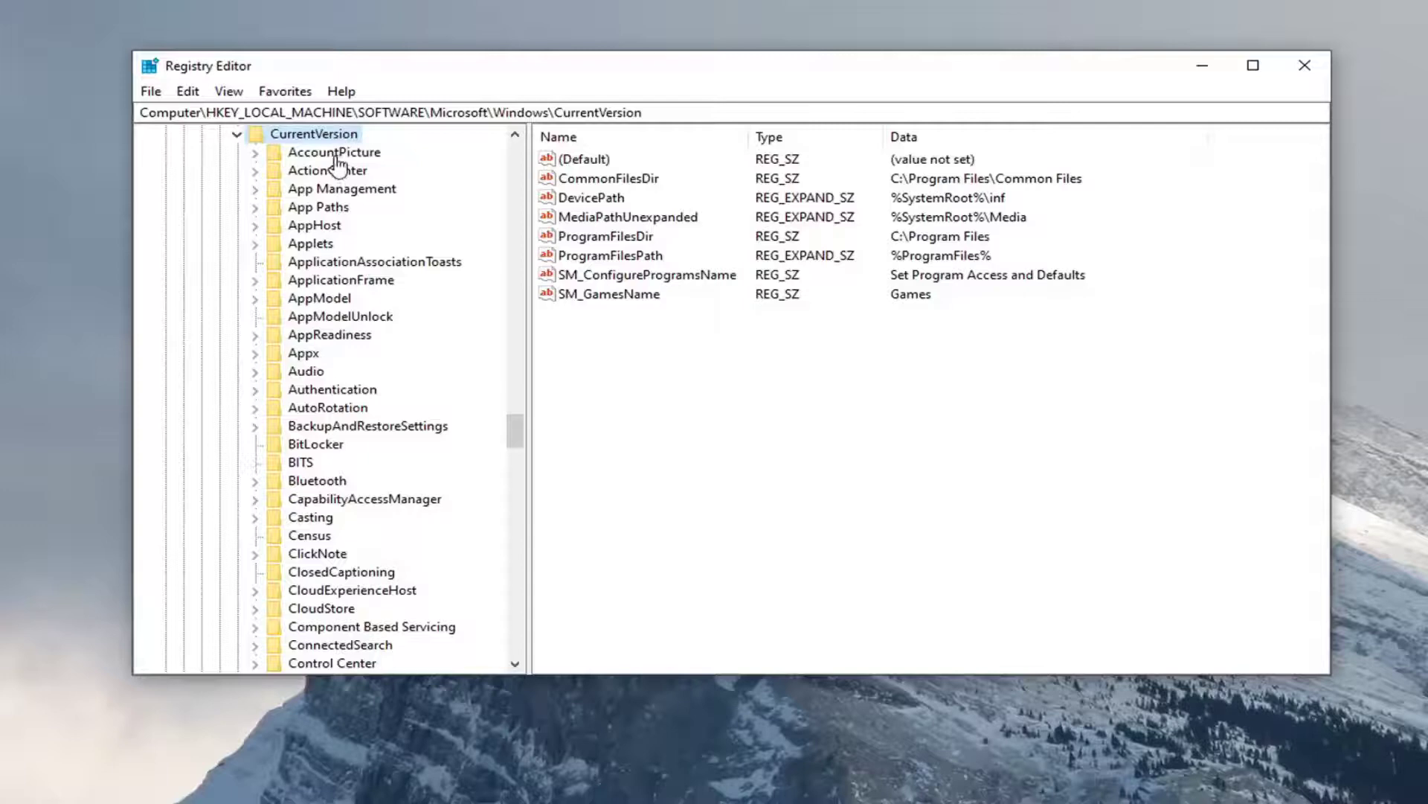
double_click(313, 394)
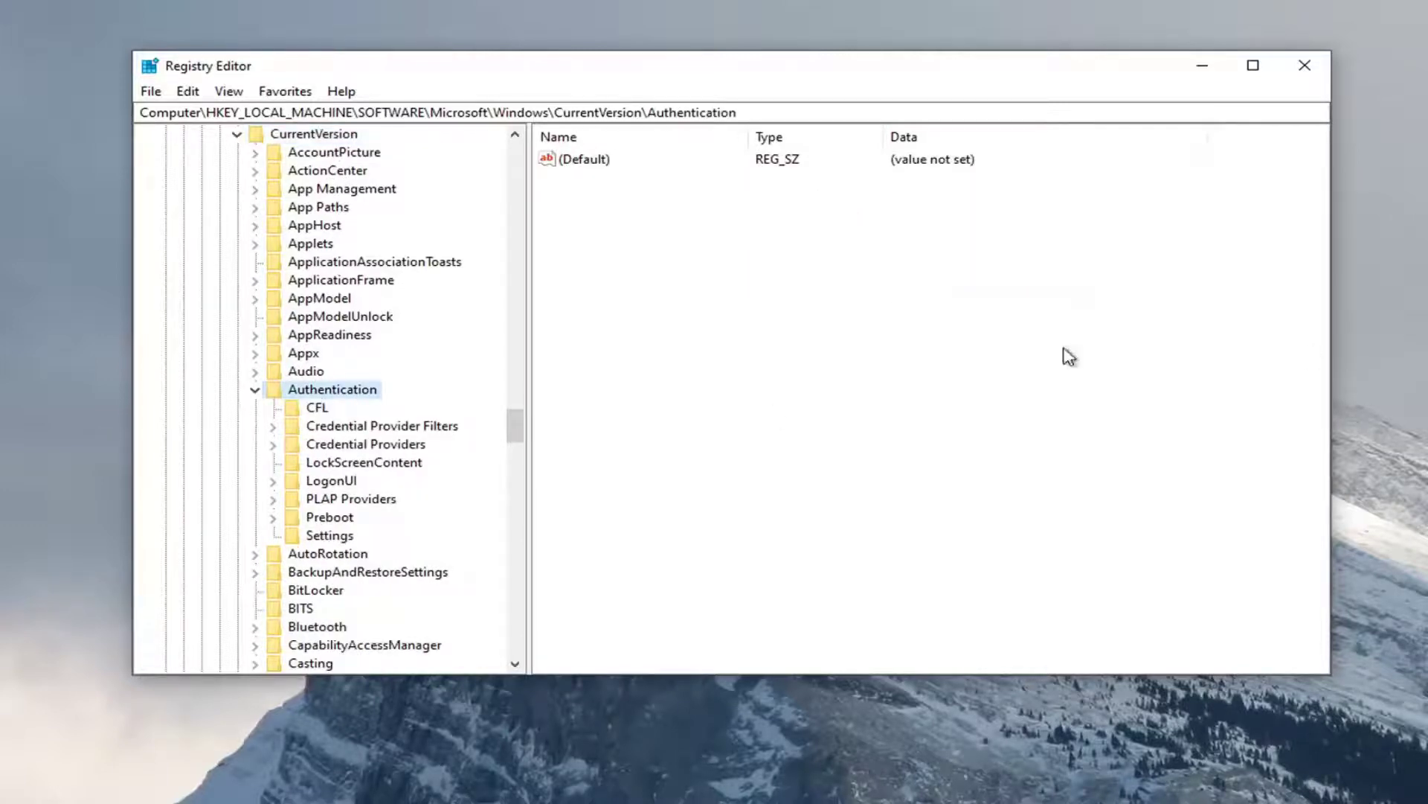
left_click(333, 484)
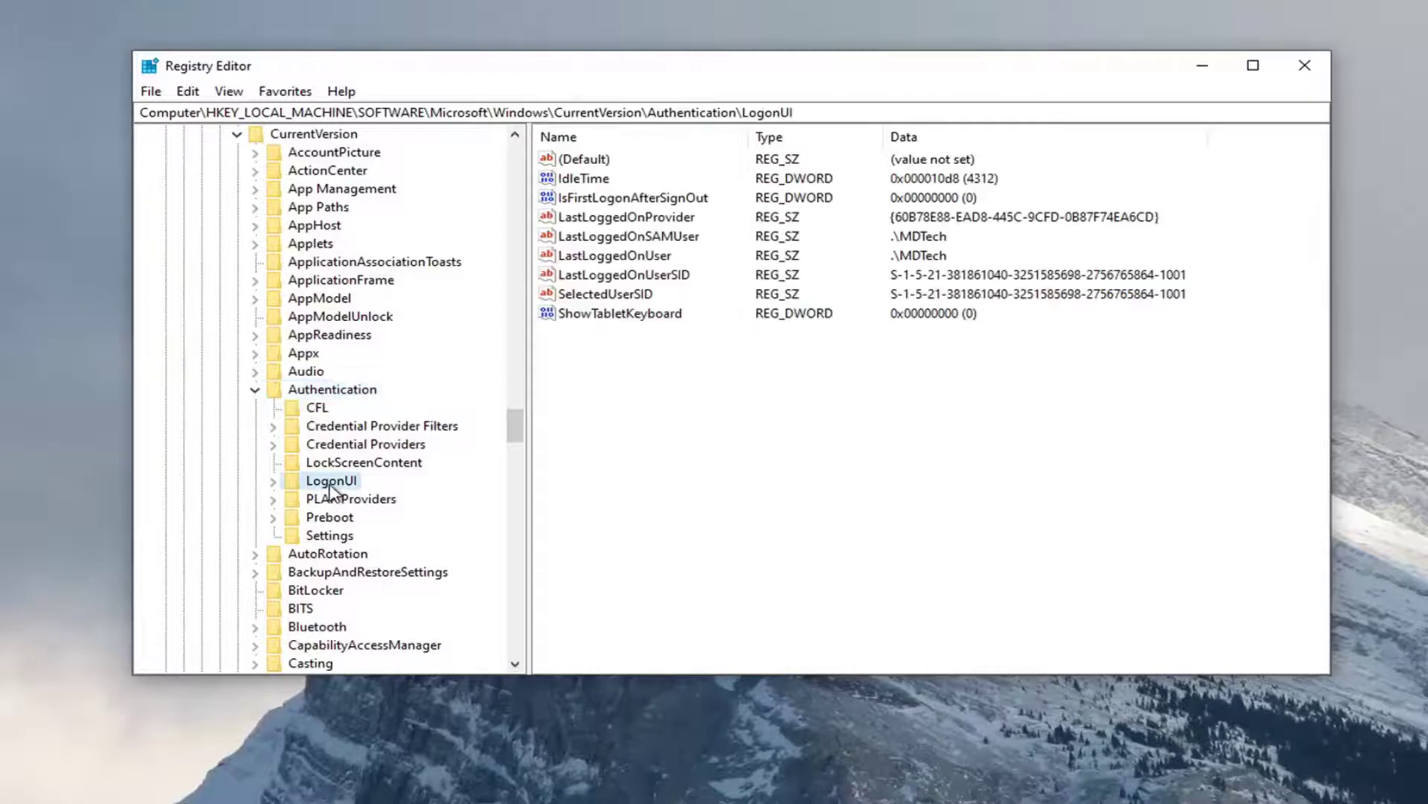
double_click(336, 488)
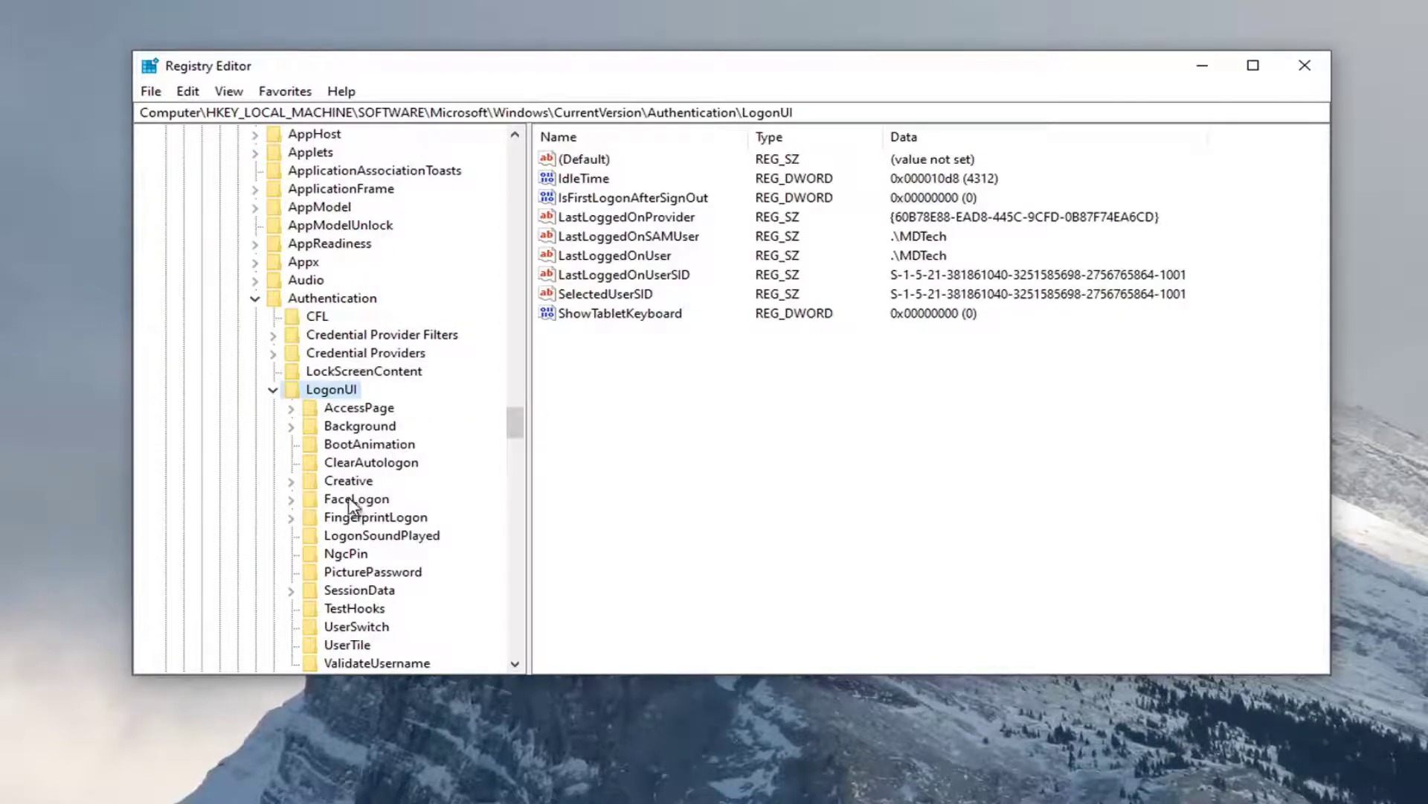
left_click(353, 503)
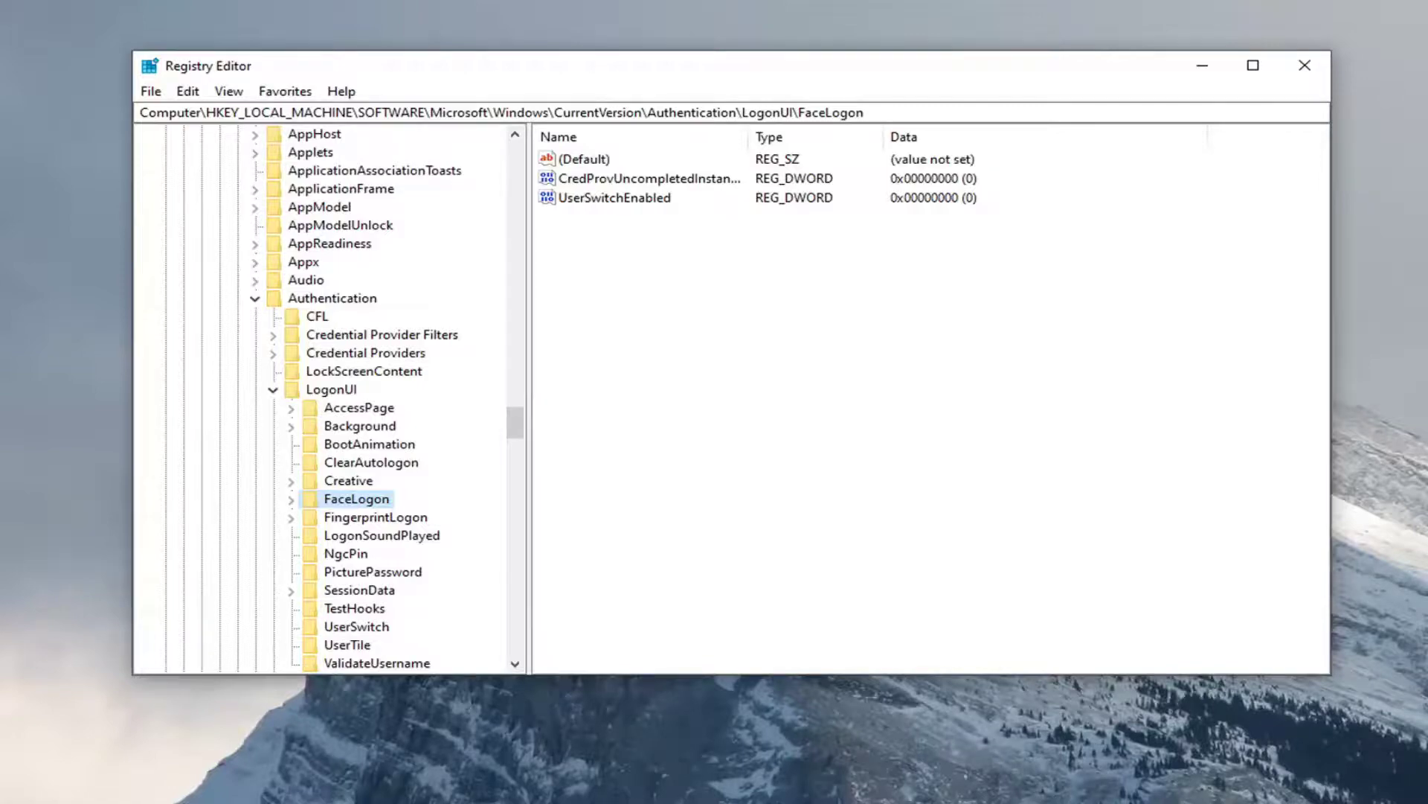
Step: Add a new DWORD (32-bit) value named AutoDismissOn to the FaceLogon key
left_click(599, 247)
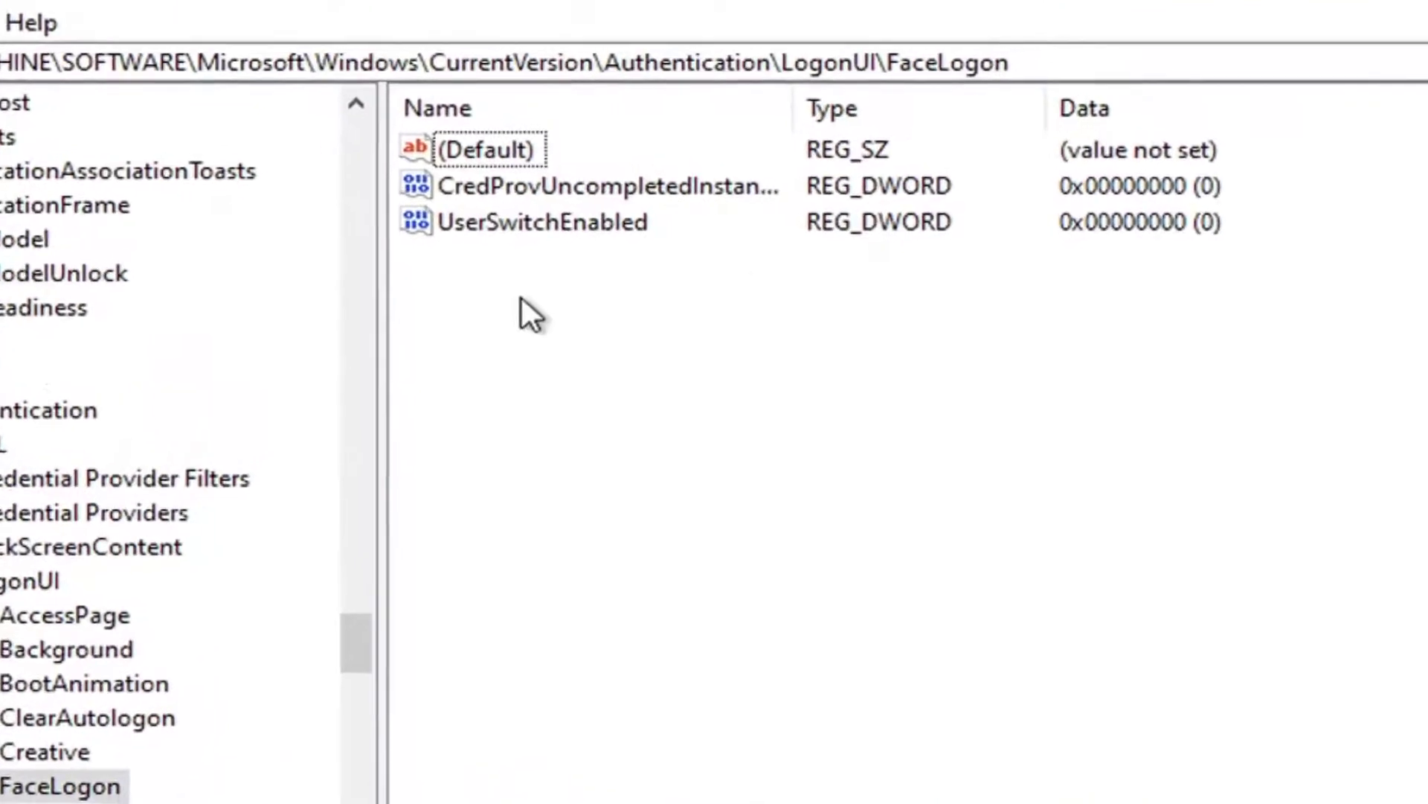
right_click(588, 268)
mouse_move(649, 356)
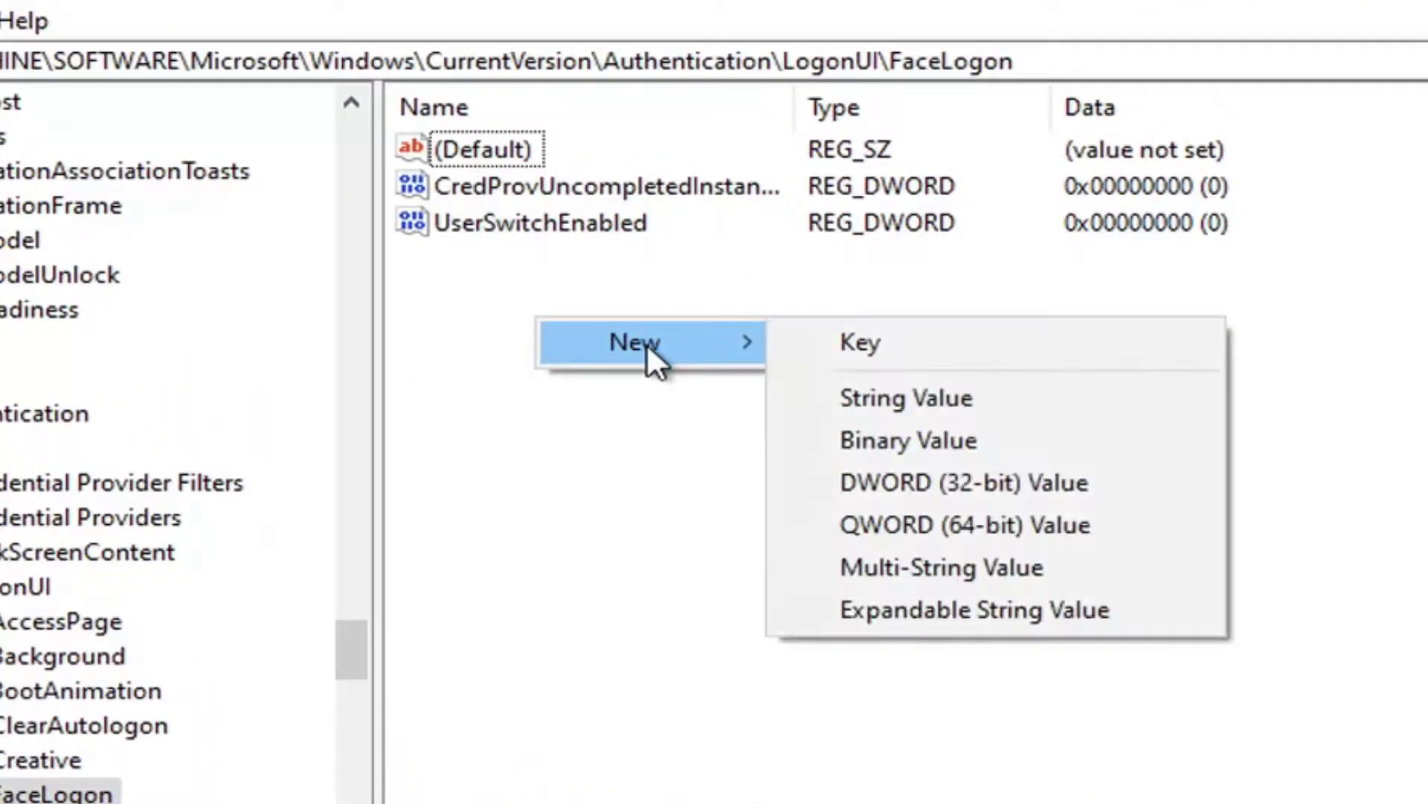
left_click(920, 476)
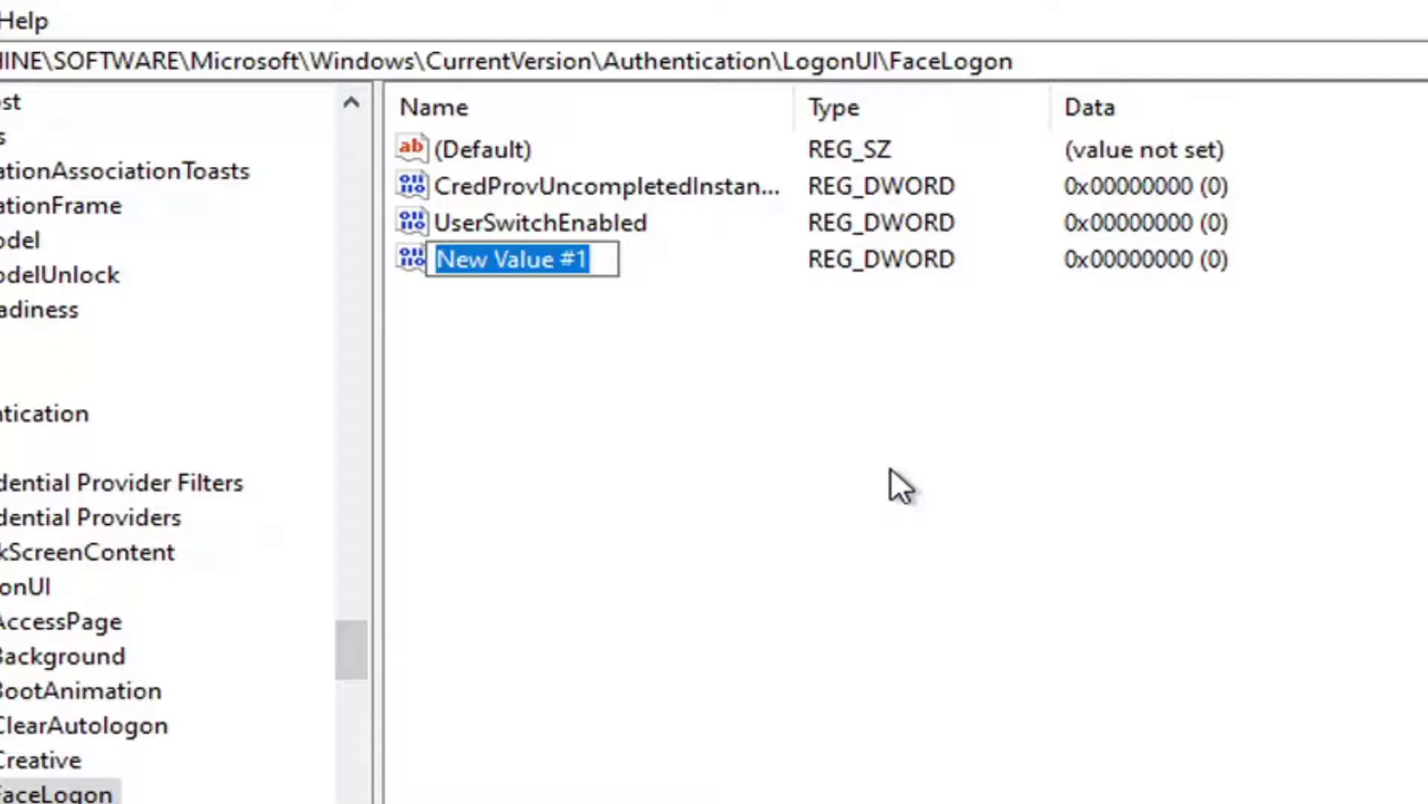
type("AutoDismissOn")
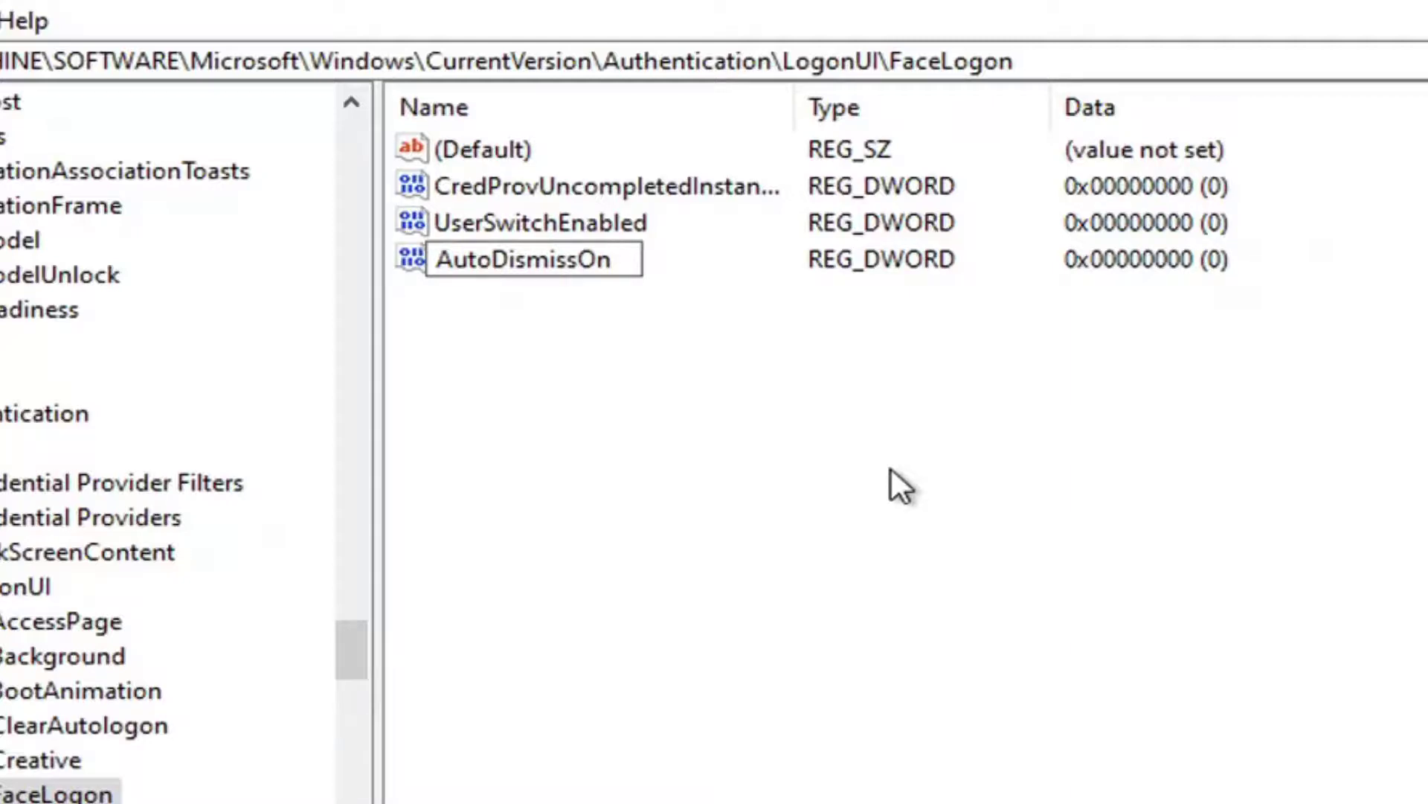
key("Return")
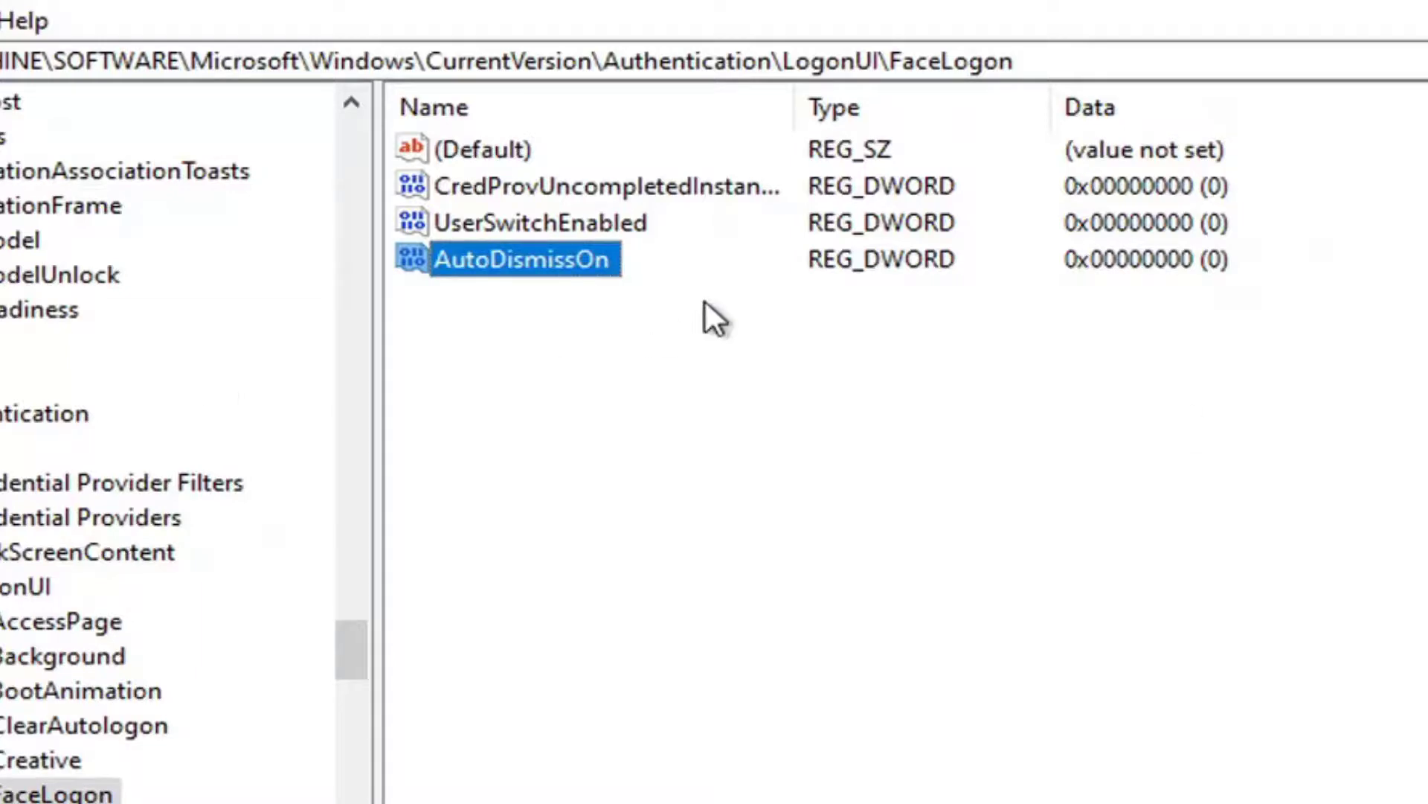
Step: Edit AutoDismissOn and set its value data to 1
double_click(590, 257)
left_click_drag(136, 143, 754, 214)
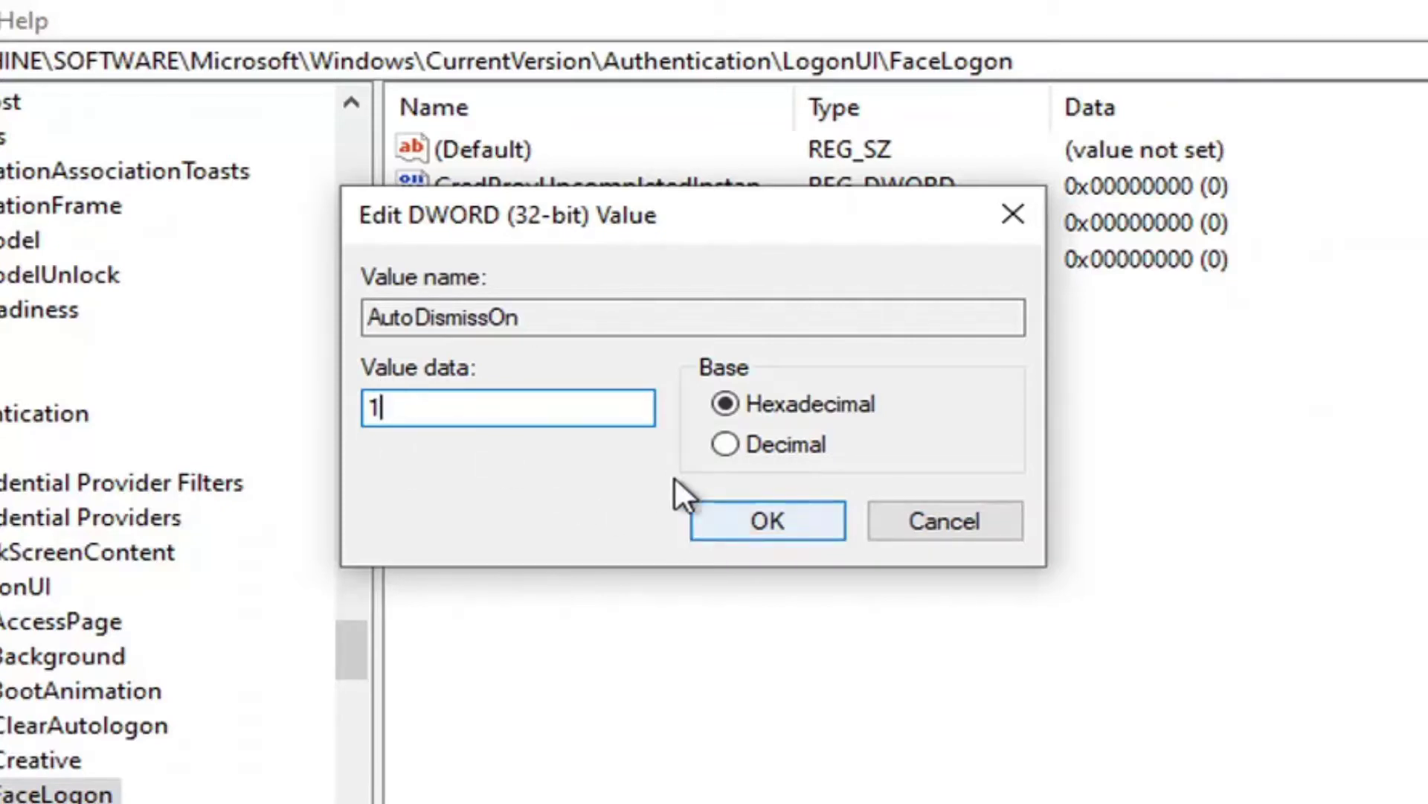
left_click(774, 517)
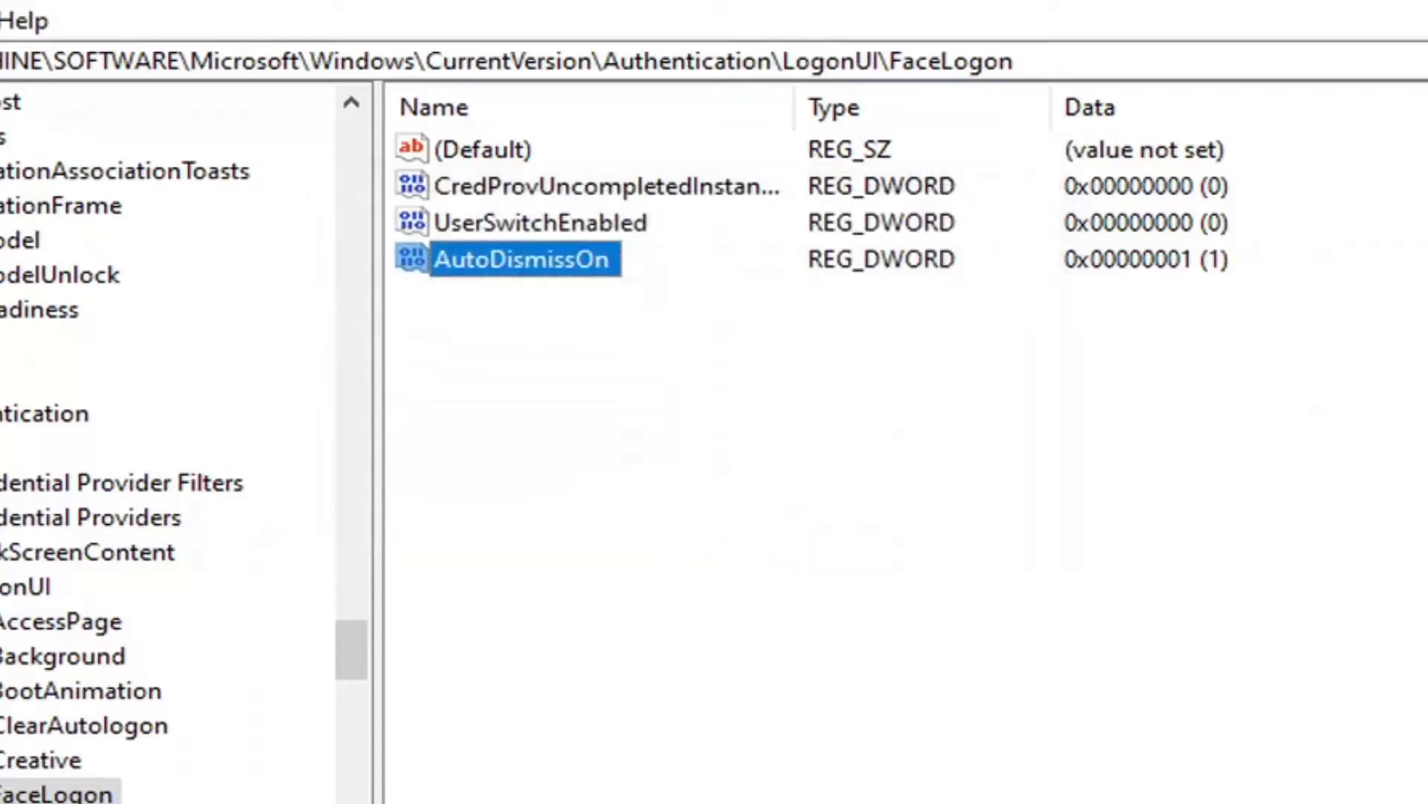
Step: Collapse the registry tree from Authentication back up to the Computer root
key("Left")
key("Left")
key("Left")
key("Left")
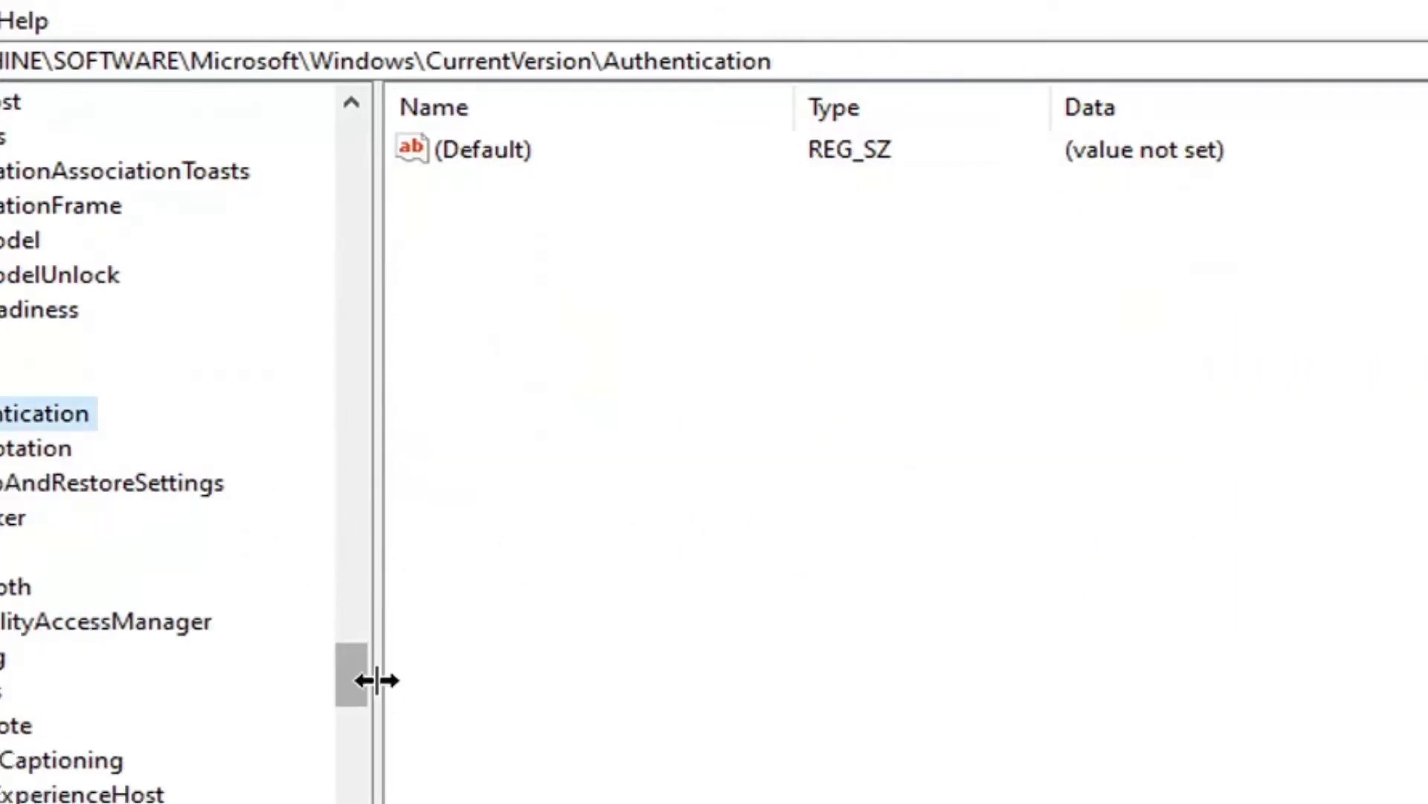
scroll(337, 565, "up", 7)
scroll(339, 554, "up", 10)
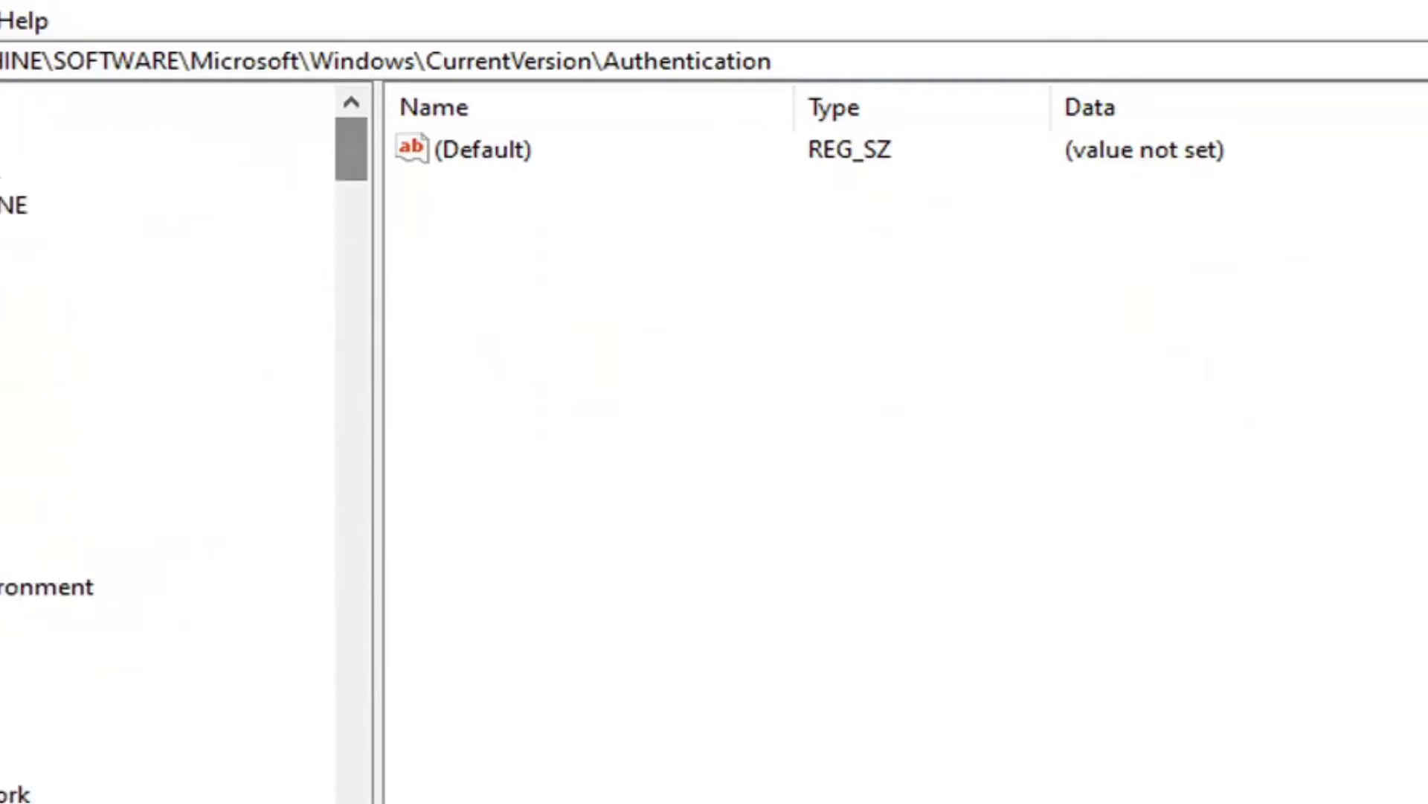
key("Left")
key("Left")
key("Left")
key("Left")
key("Left")
key("Left")
key("Left")
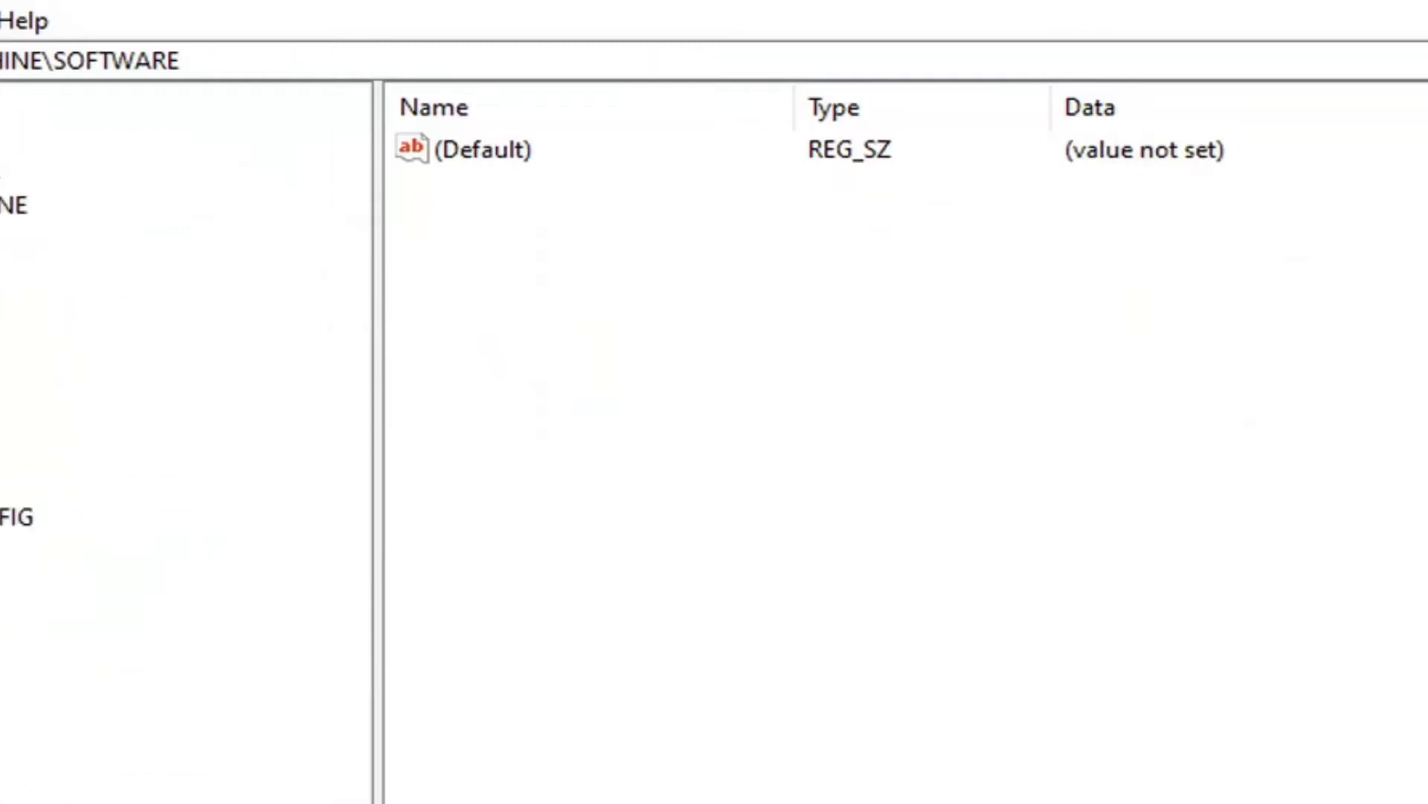
key("Left")
key("Left")
key("Left")
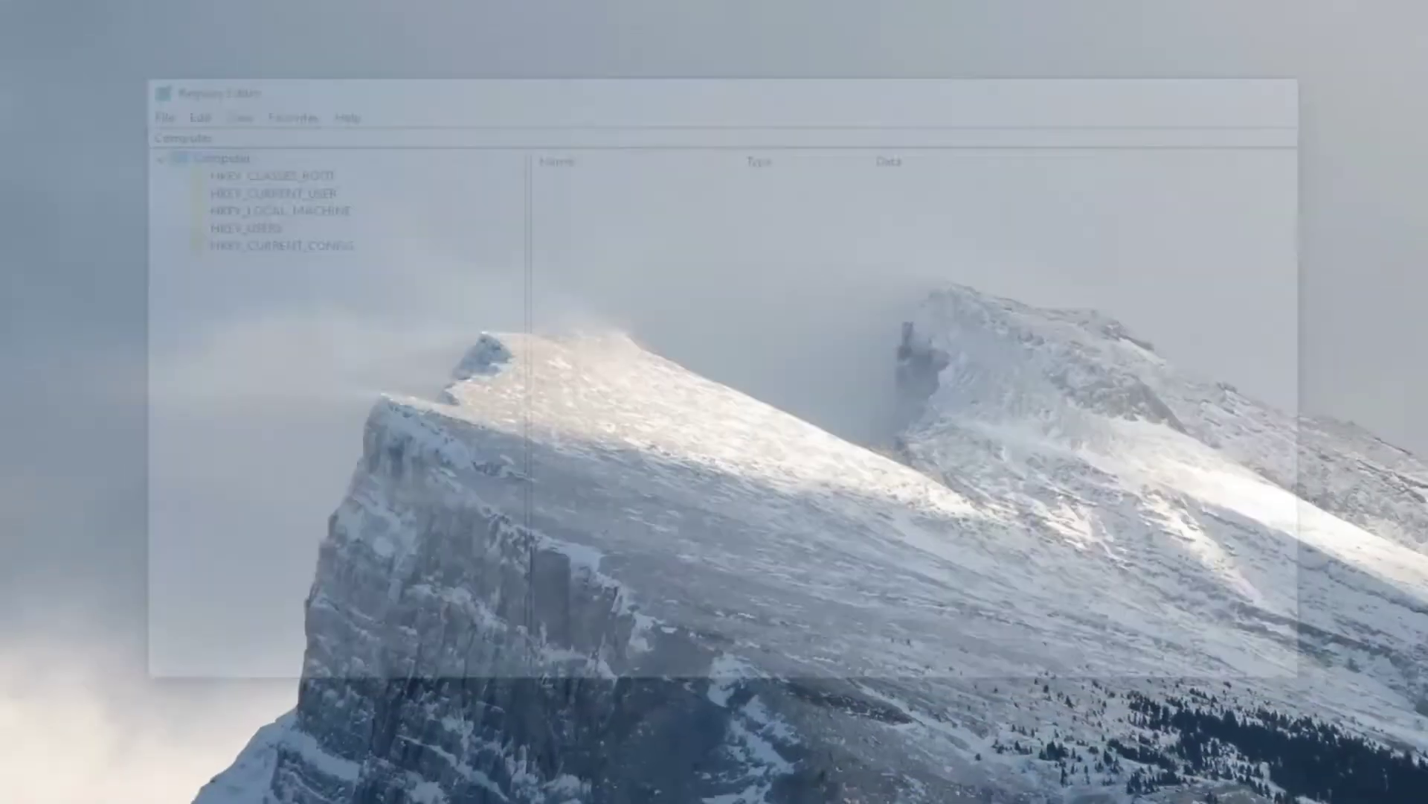